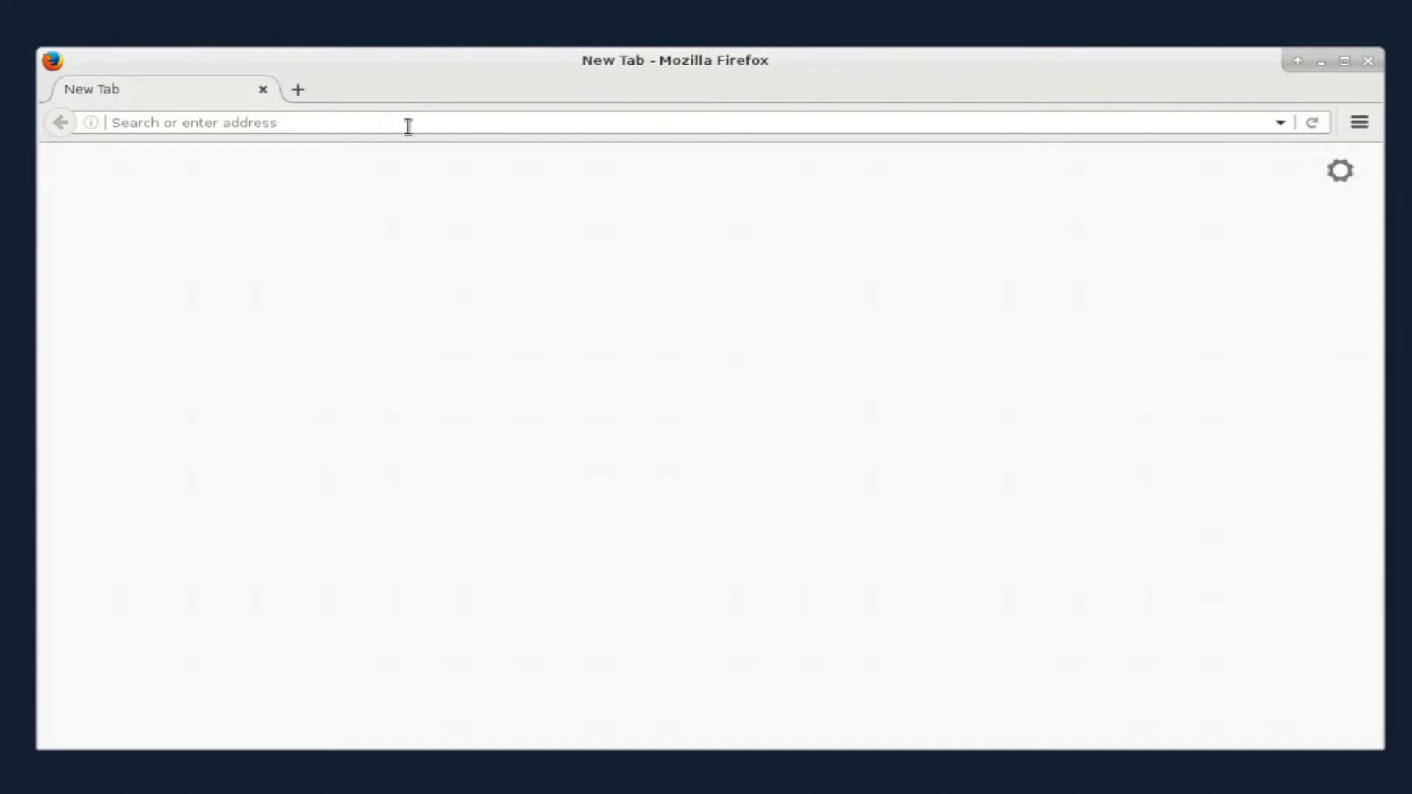
Load gcloud.utah.edu in Firefox and choose LOGIN on the University of Utah page
{"action": "type", "text": "gcloud.u"}
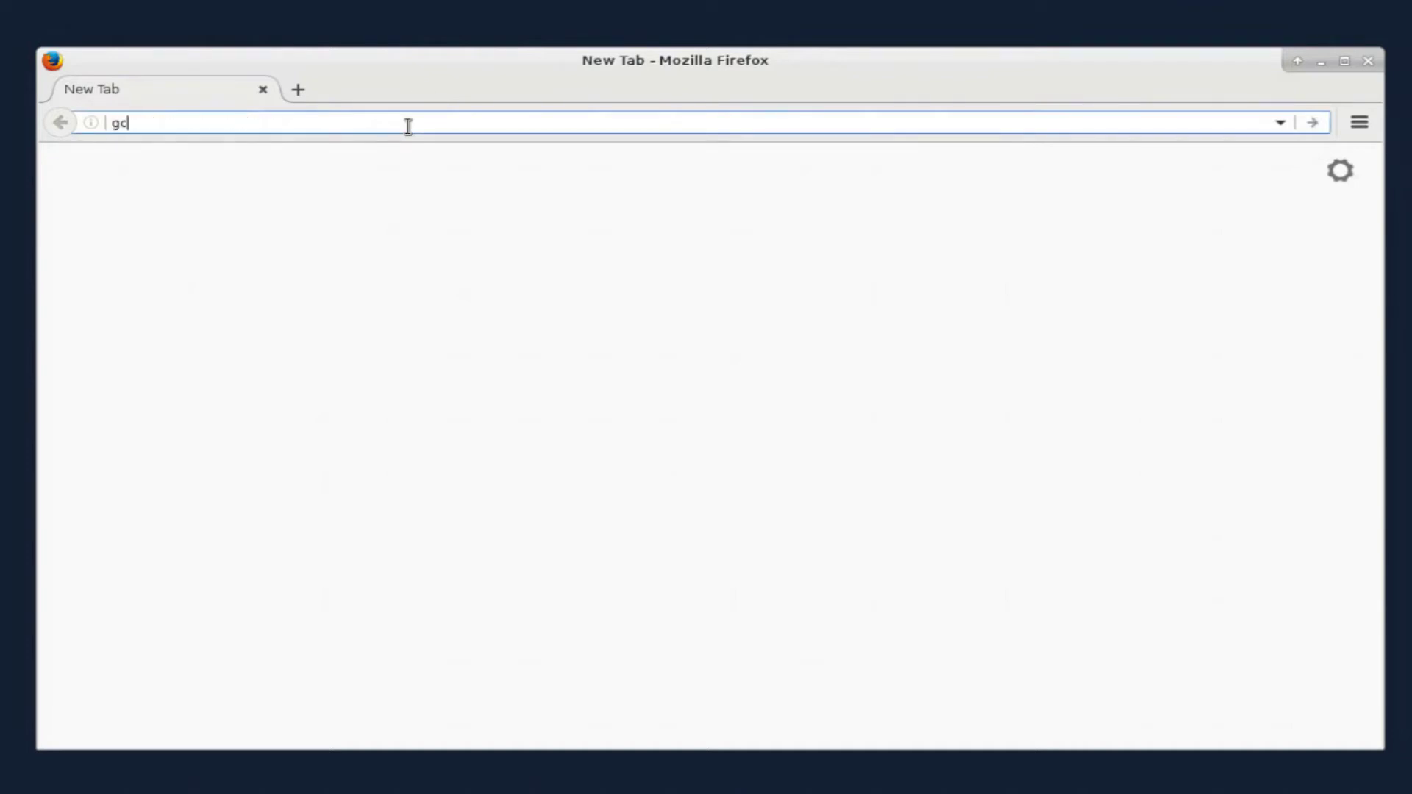
{"action": "type", "text": "tah.edu"}
{"action": "left_click", "coordinate": [1311, 123]}
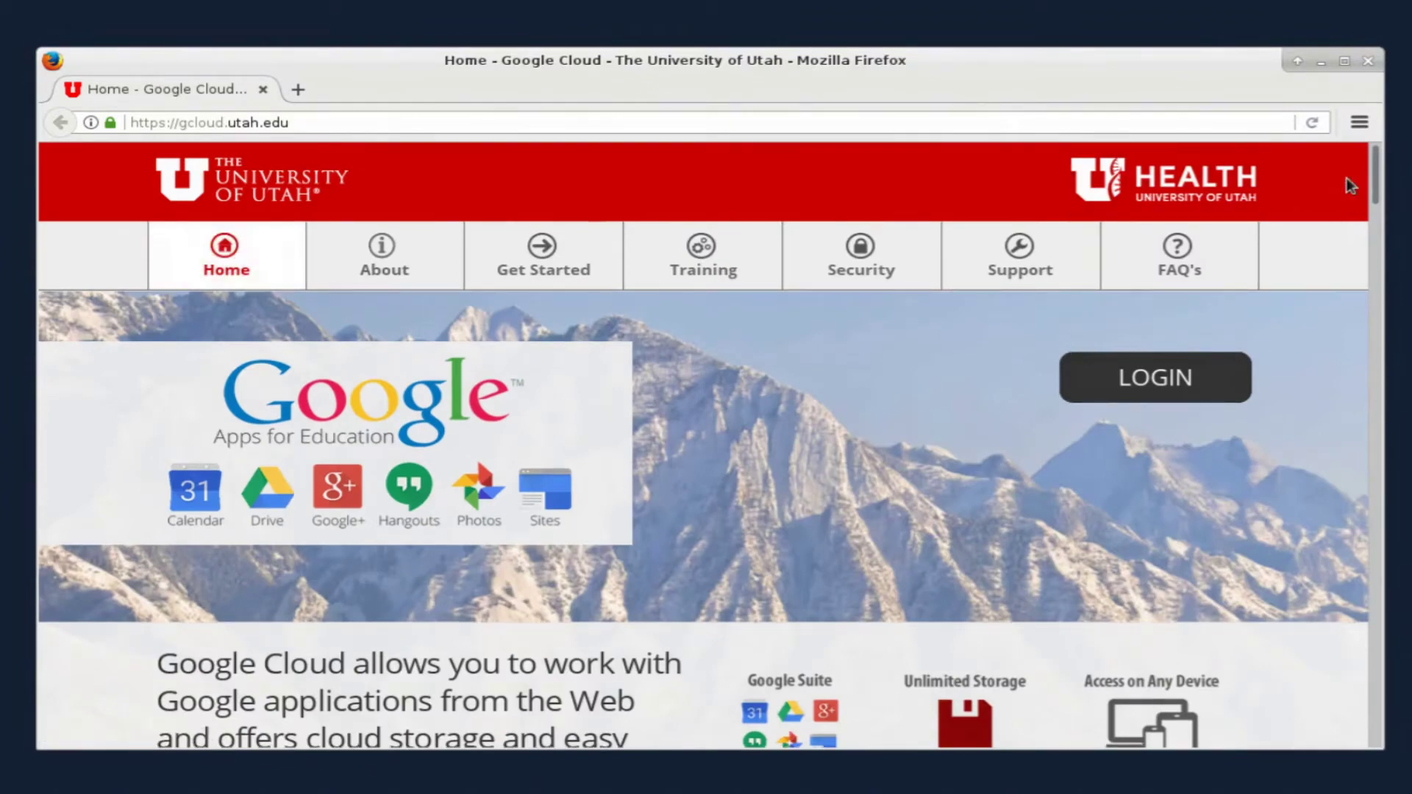
{"action": "left_click", "coordinate": [1177, 380]}
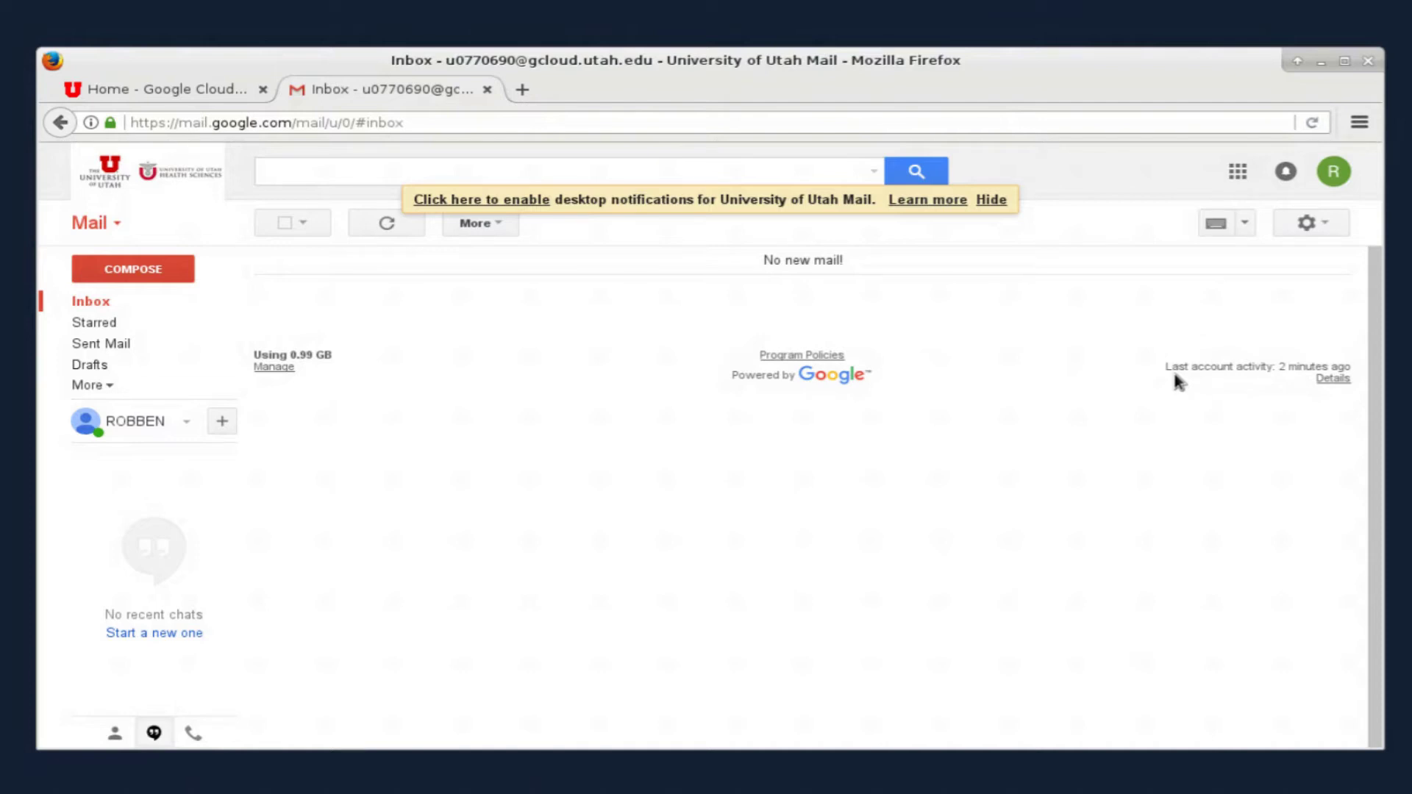
Open Google Drive in a new tab from the Gmail Google apps grid
{"action": "left_click", "coordinate": [1248, 172]}
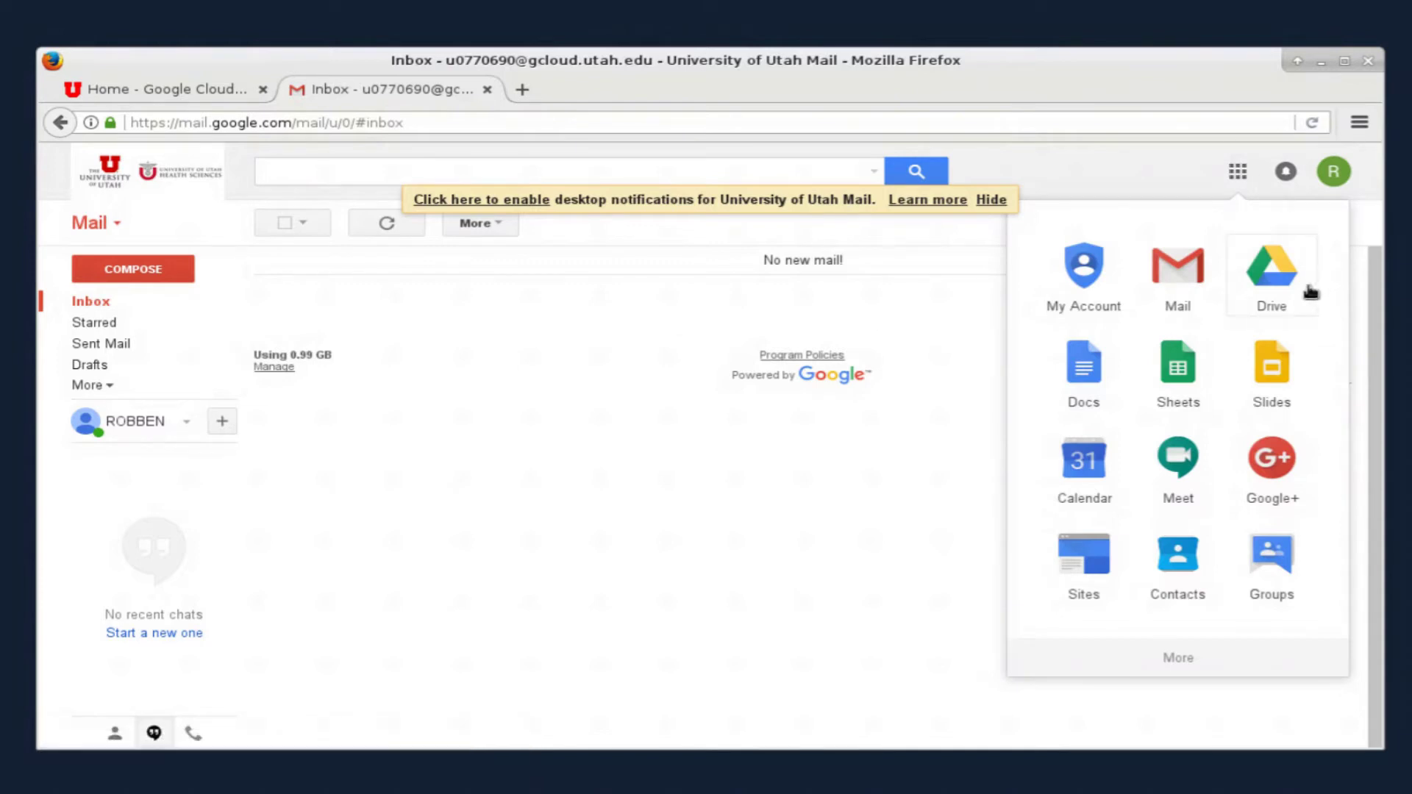
{"action": "left_click", "coordinate": [1285, 301]}
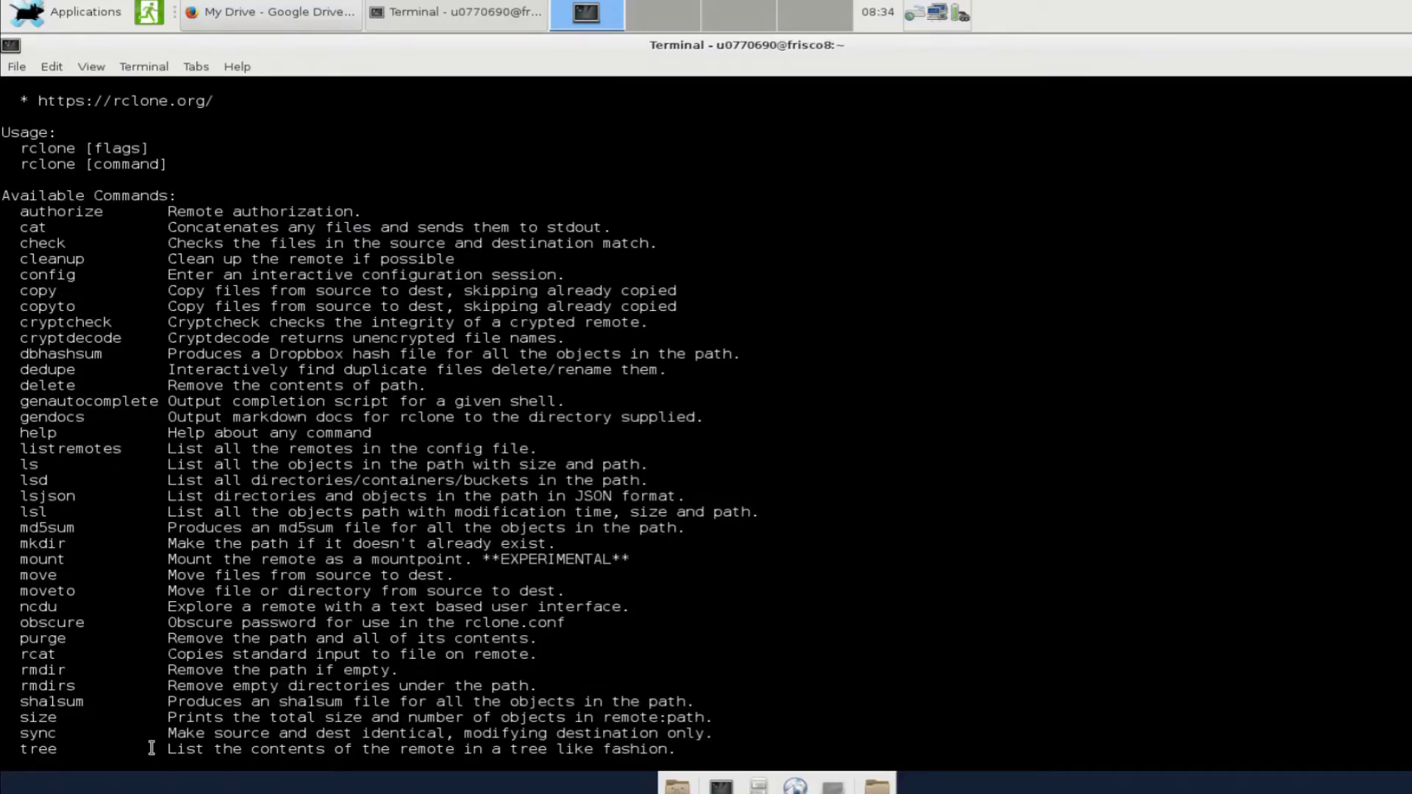
Run rclone config at the Terminal shell prompt
{"action": "type", "text": "rc"}
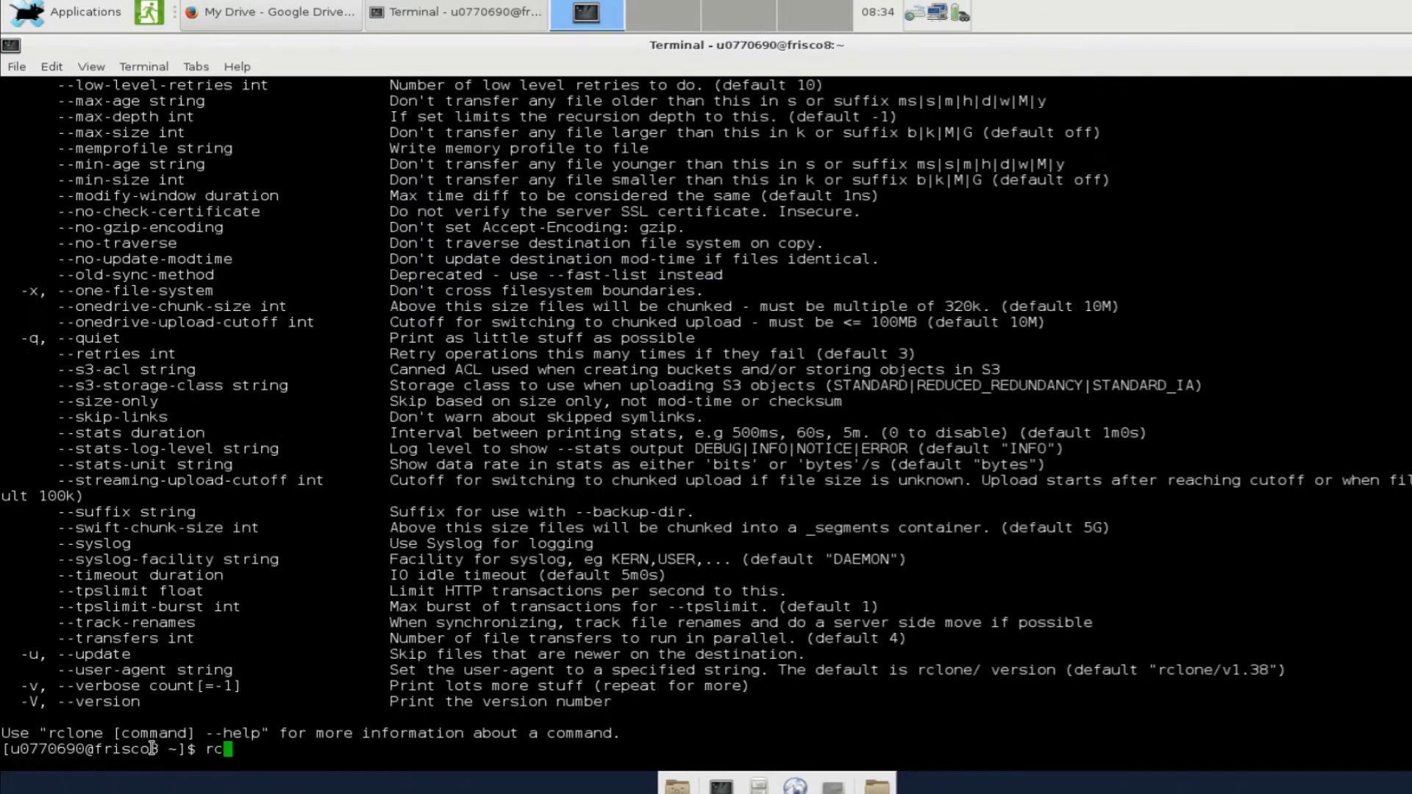
{"action": "type", "text": "lone config"}
{"action": "key", "text": "Return"}
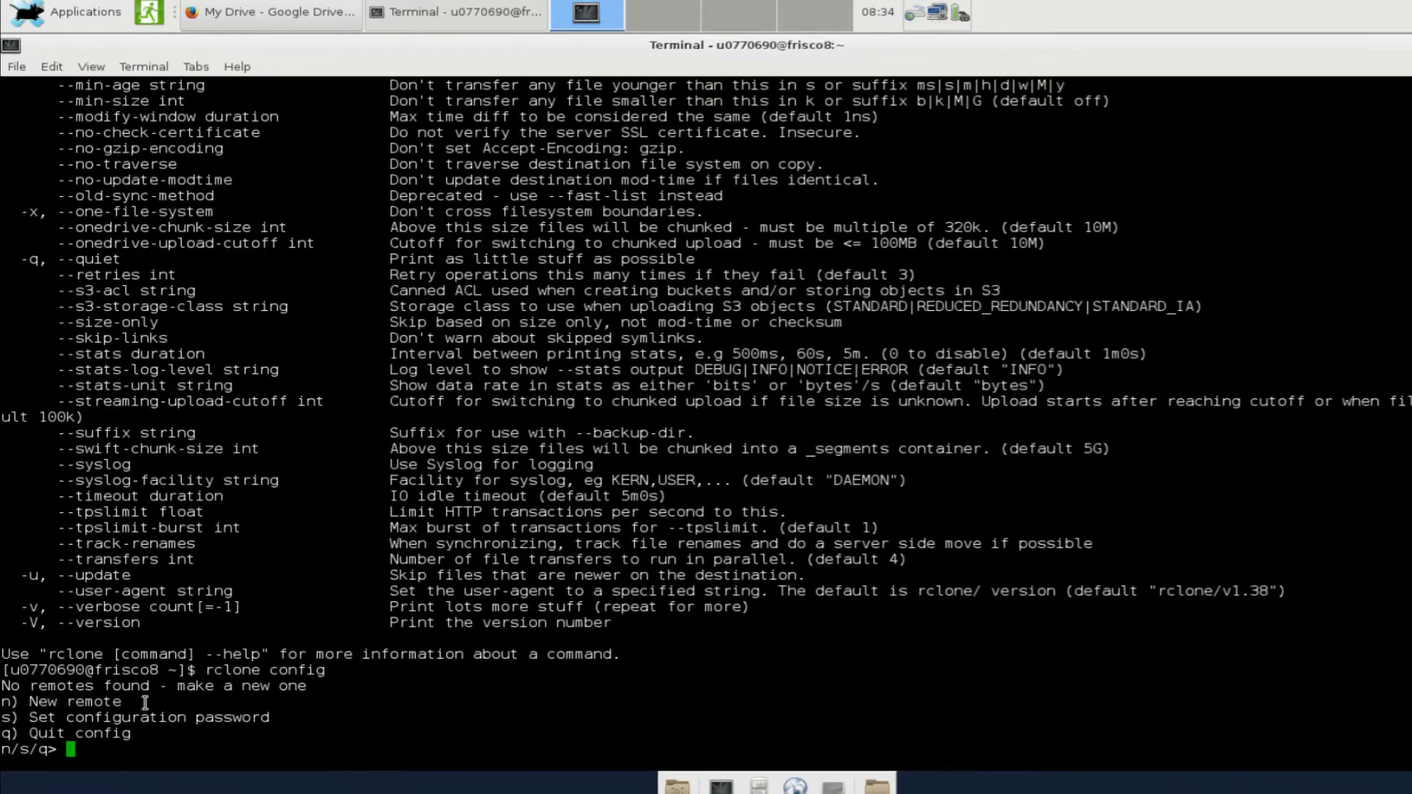
Start a new rclone remote and name it gcloud
{"action": "type", "text": "n"}
{"action": "key", "text": "Return"}
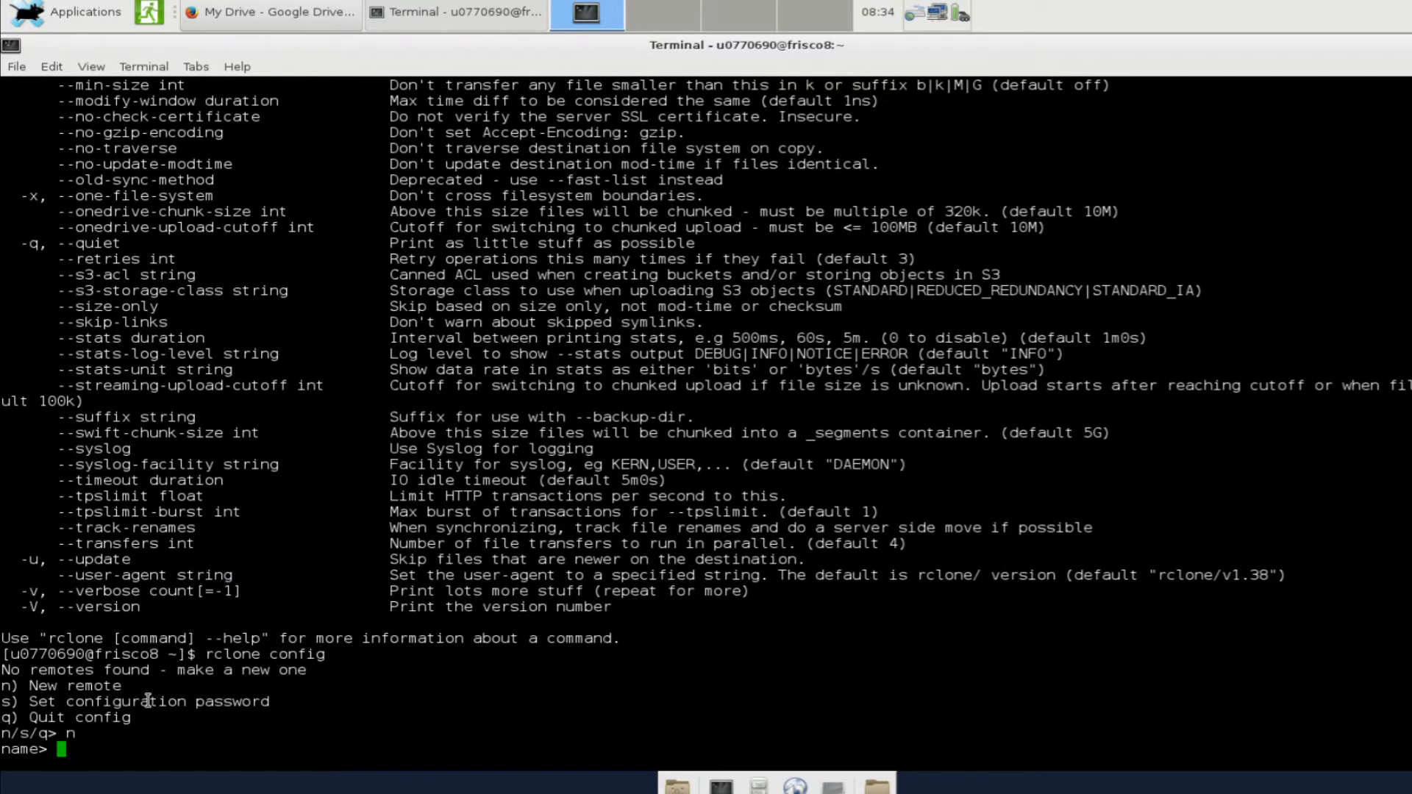
{"action": "type", "text": "gcloud"}
{"action": "key", "text": "Return"}
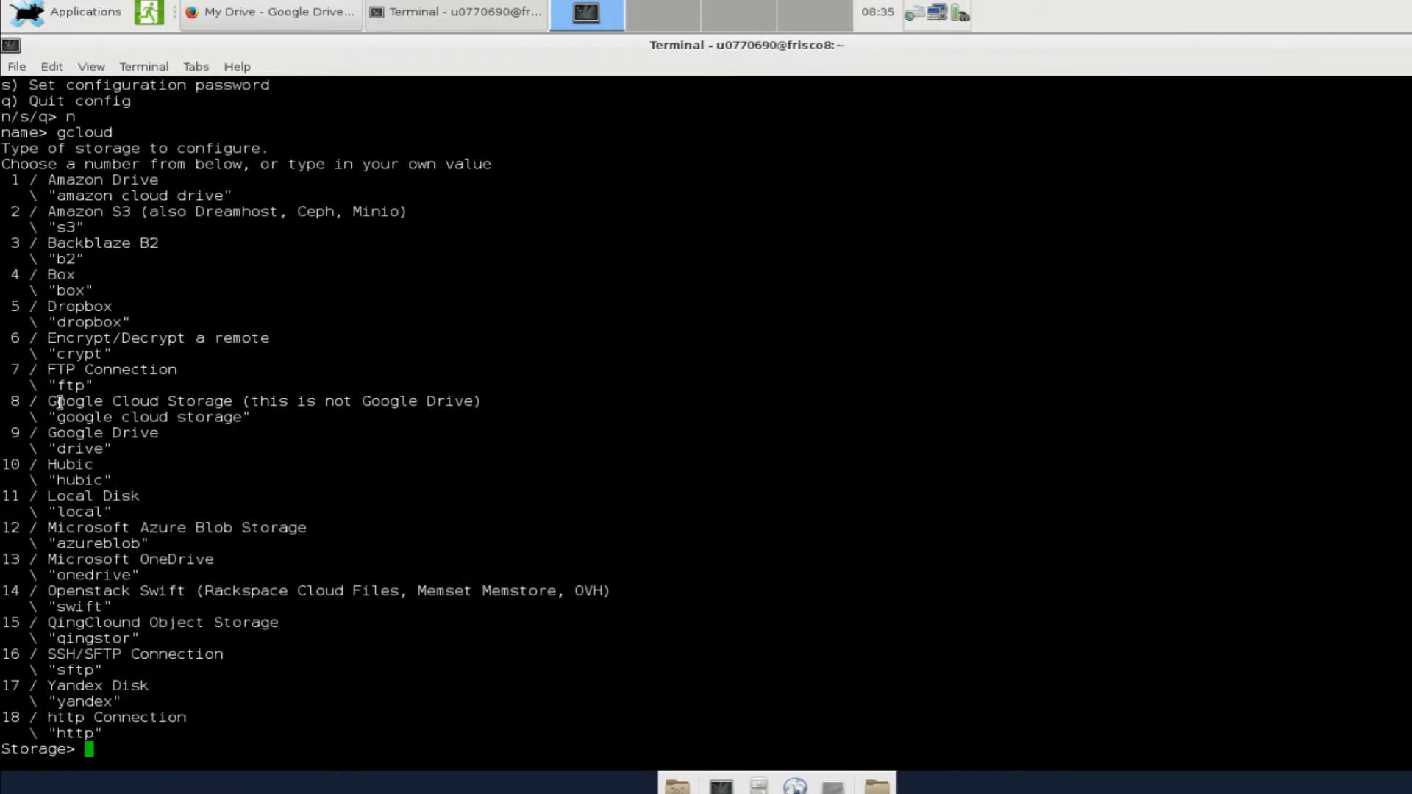
Choose storage option 9, Google Drive, rather than option 8, Google Cloud
{"action": "left_click_drag", "start_coordinate": [47, 400], "coordinate": [160, 402]}
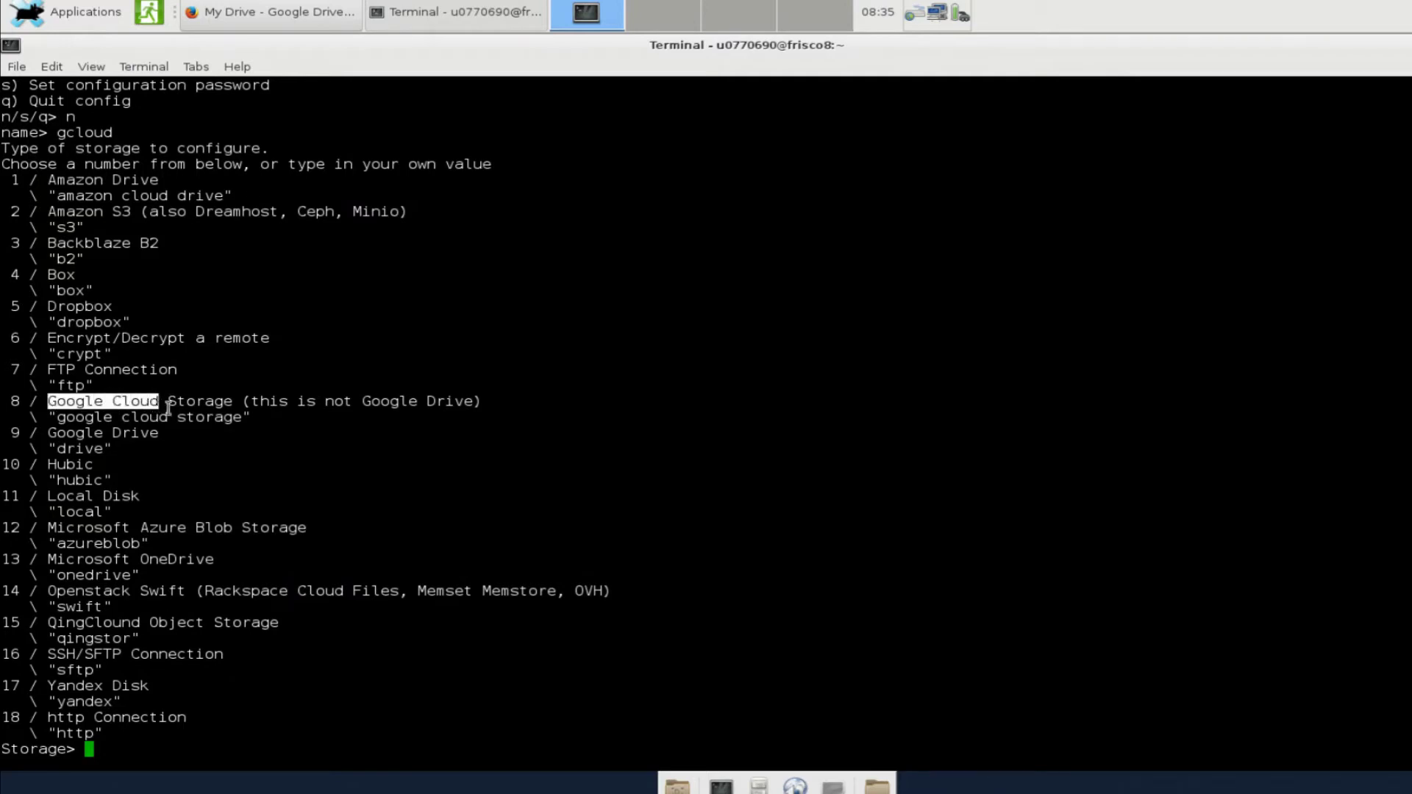
{"action": "left_click", "coordinate": [250, 426]}
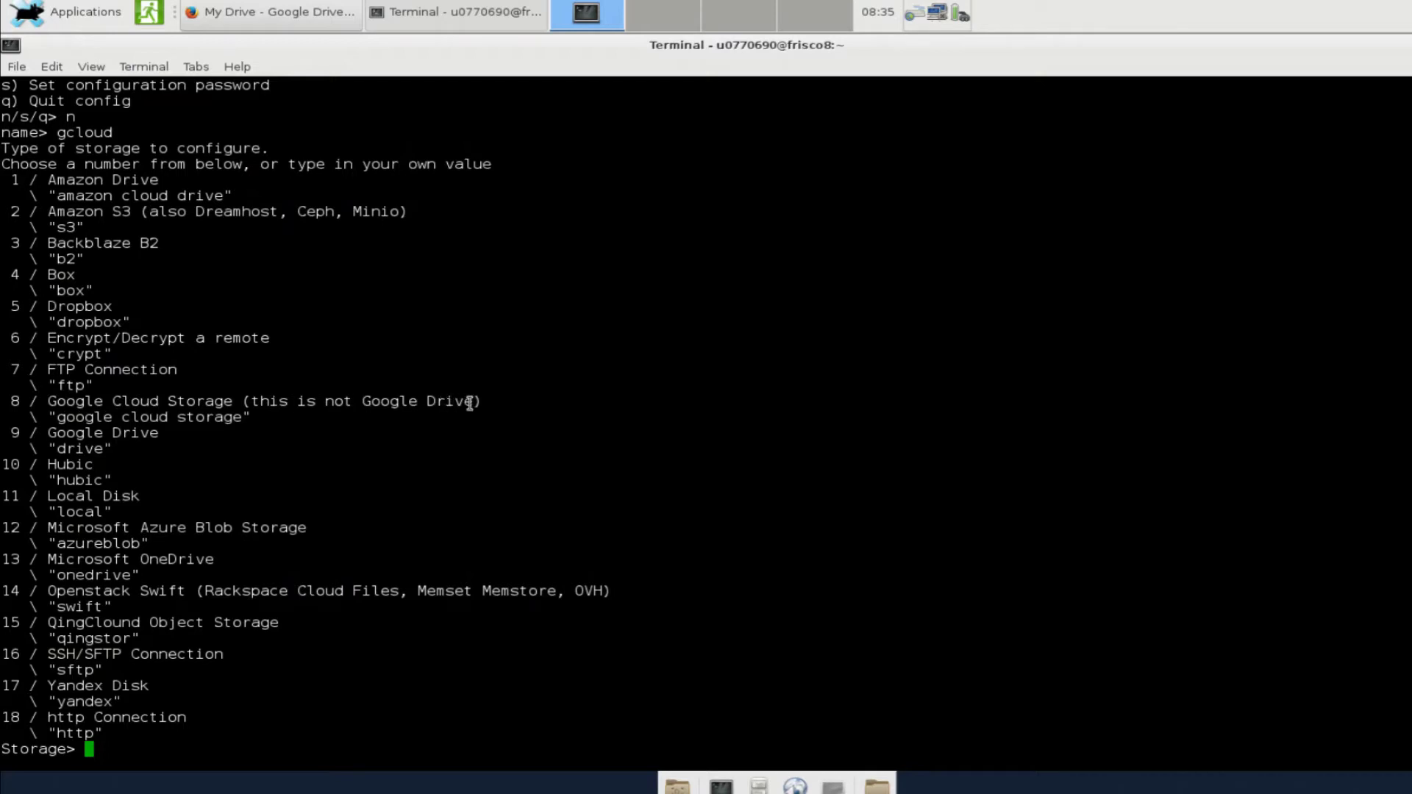
{"action": "left_click_drag", "start_coordinate": [474, 403], "coordinate": [250, 402]}
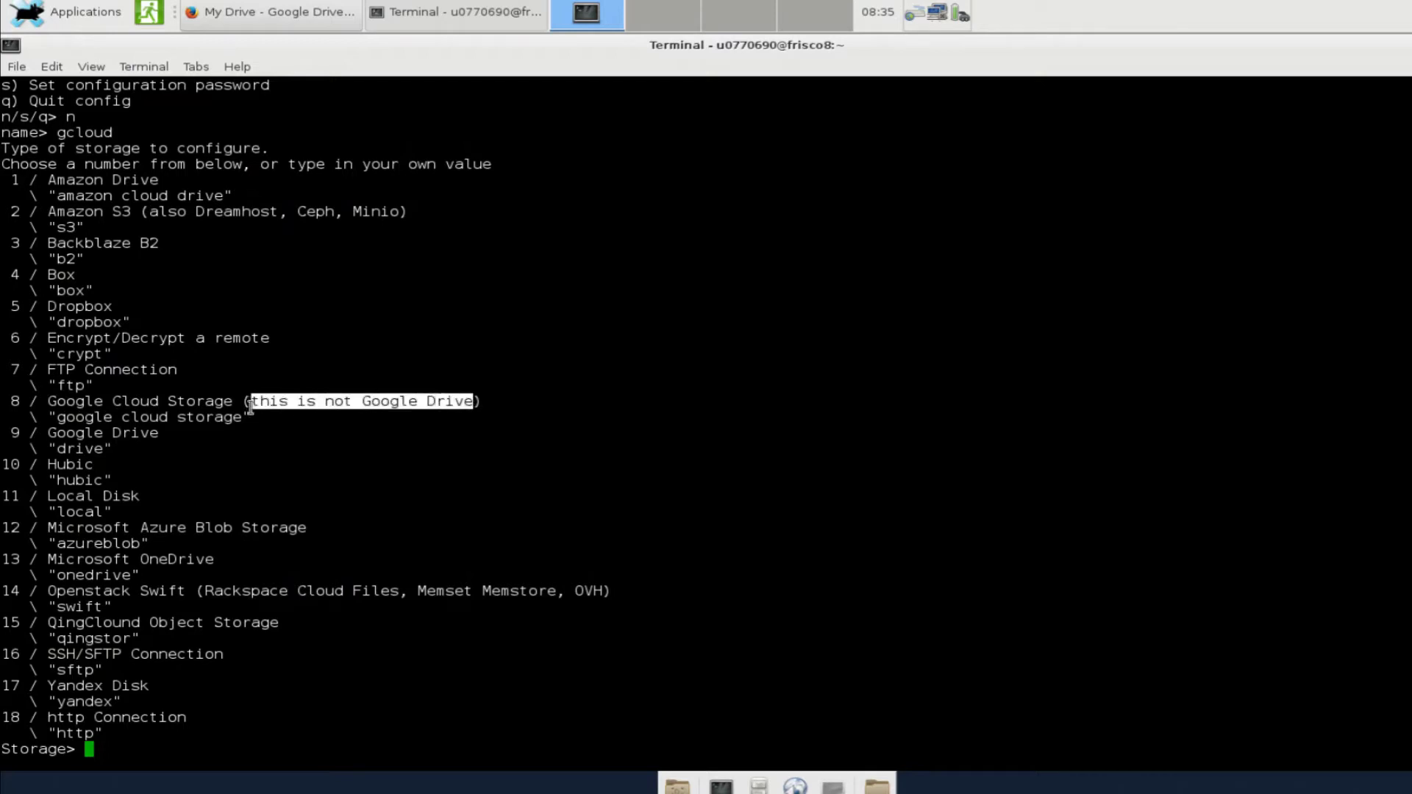
{"action": "left_click", "coordinate": [247, 438]}
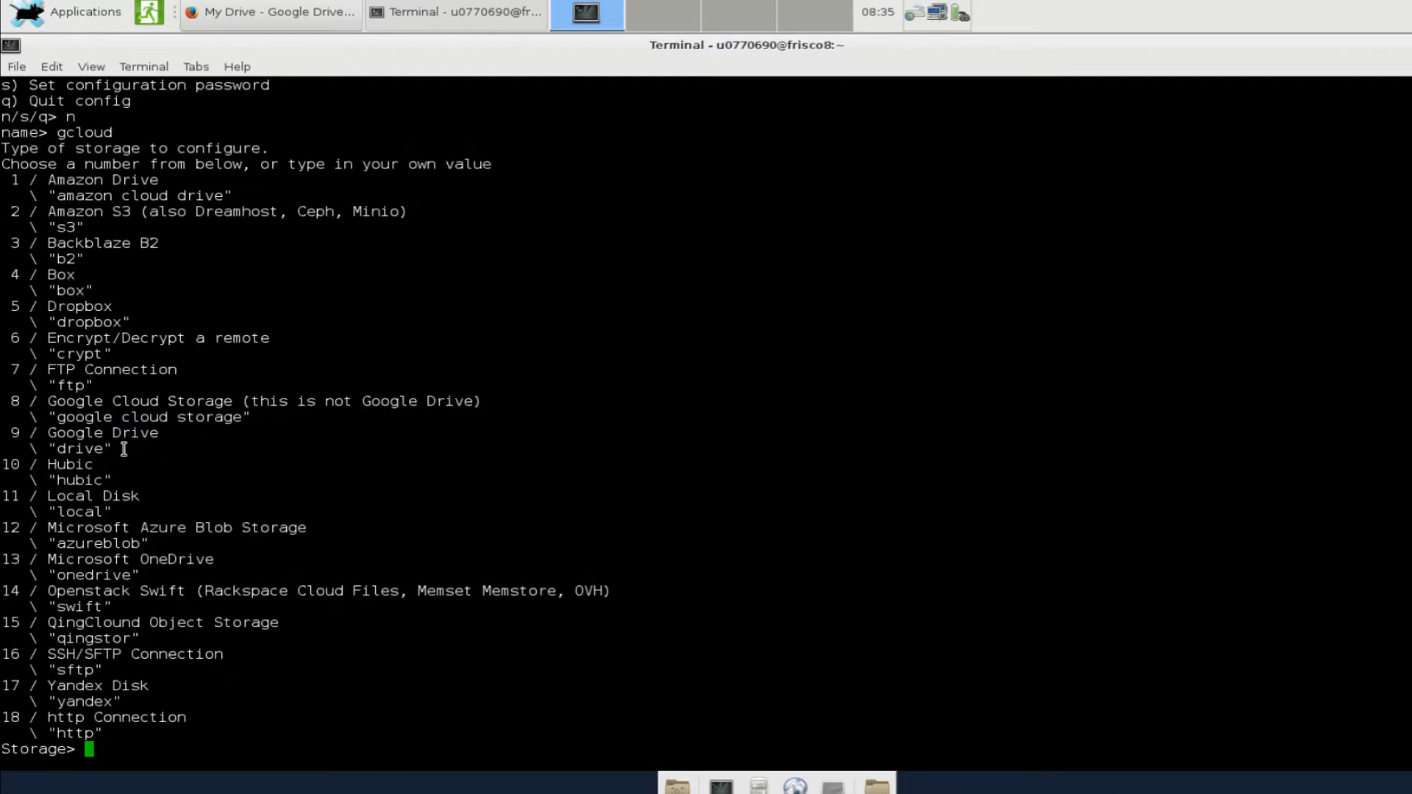
{"action": "type", "text": "9"}
{"action": "key", "text": "Return"}
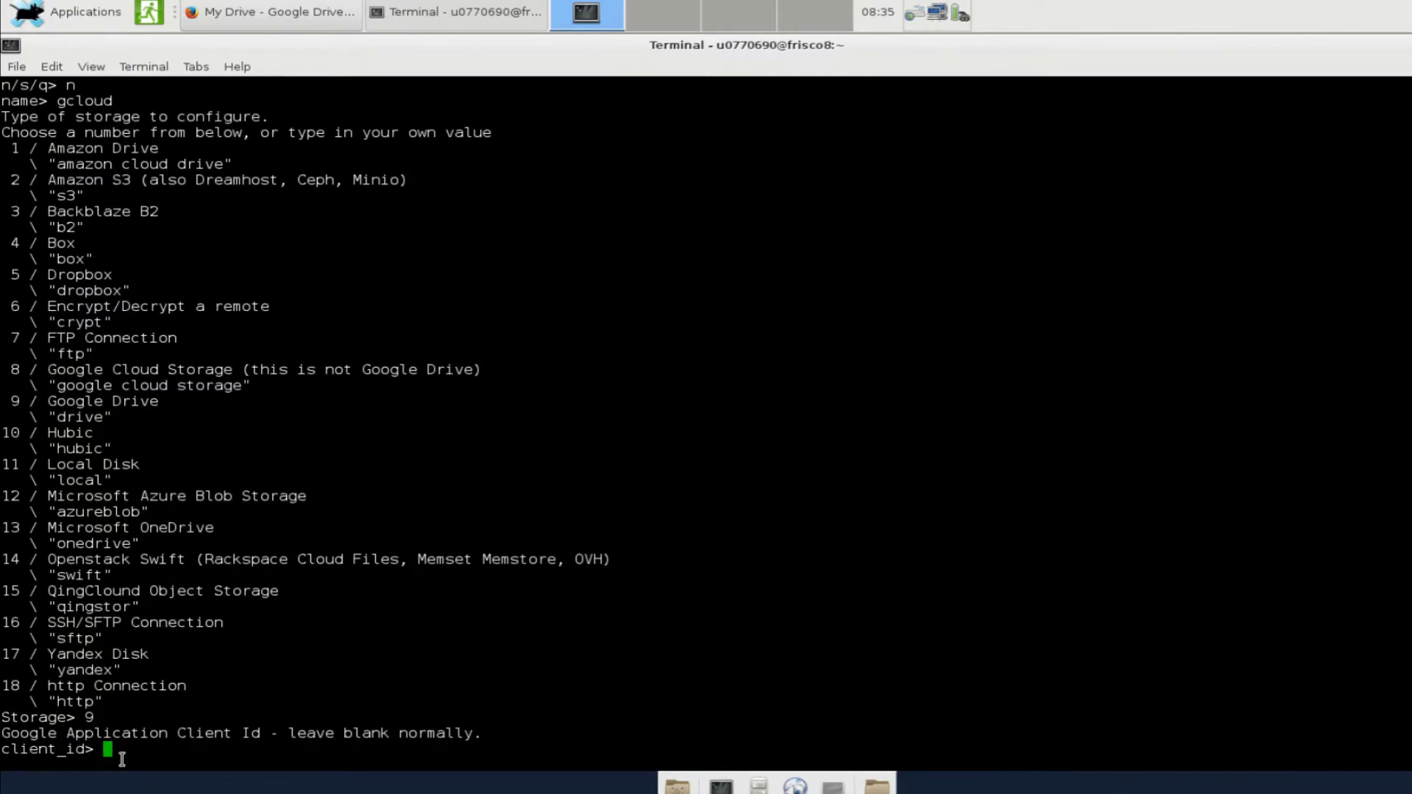
Leave client_id and client_secret blank and answer y to auto config
{"action": "key", "text": "Return"}
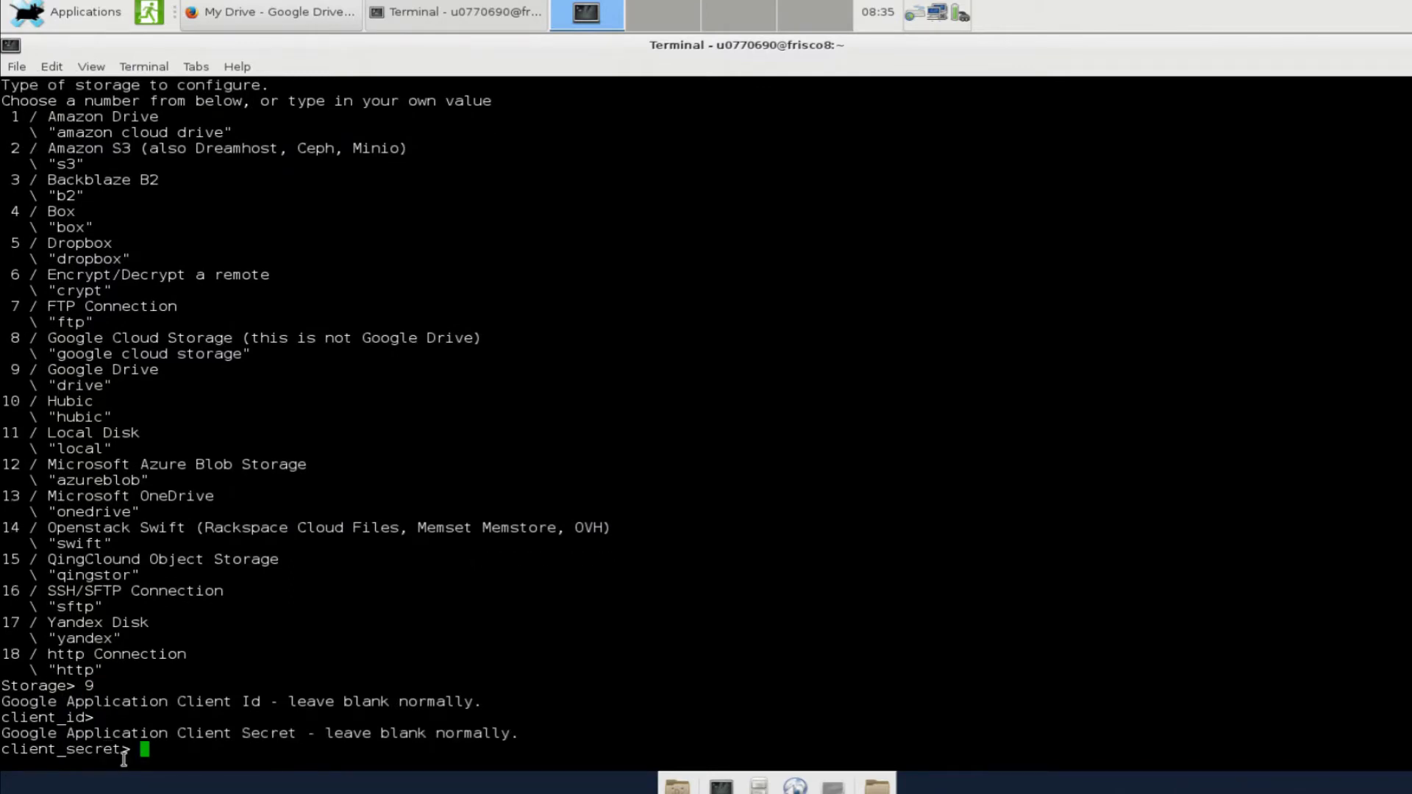
{"action": "key", "text": "Return"}
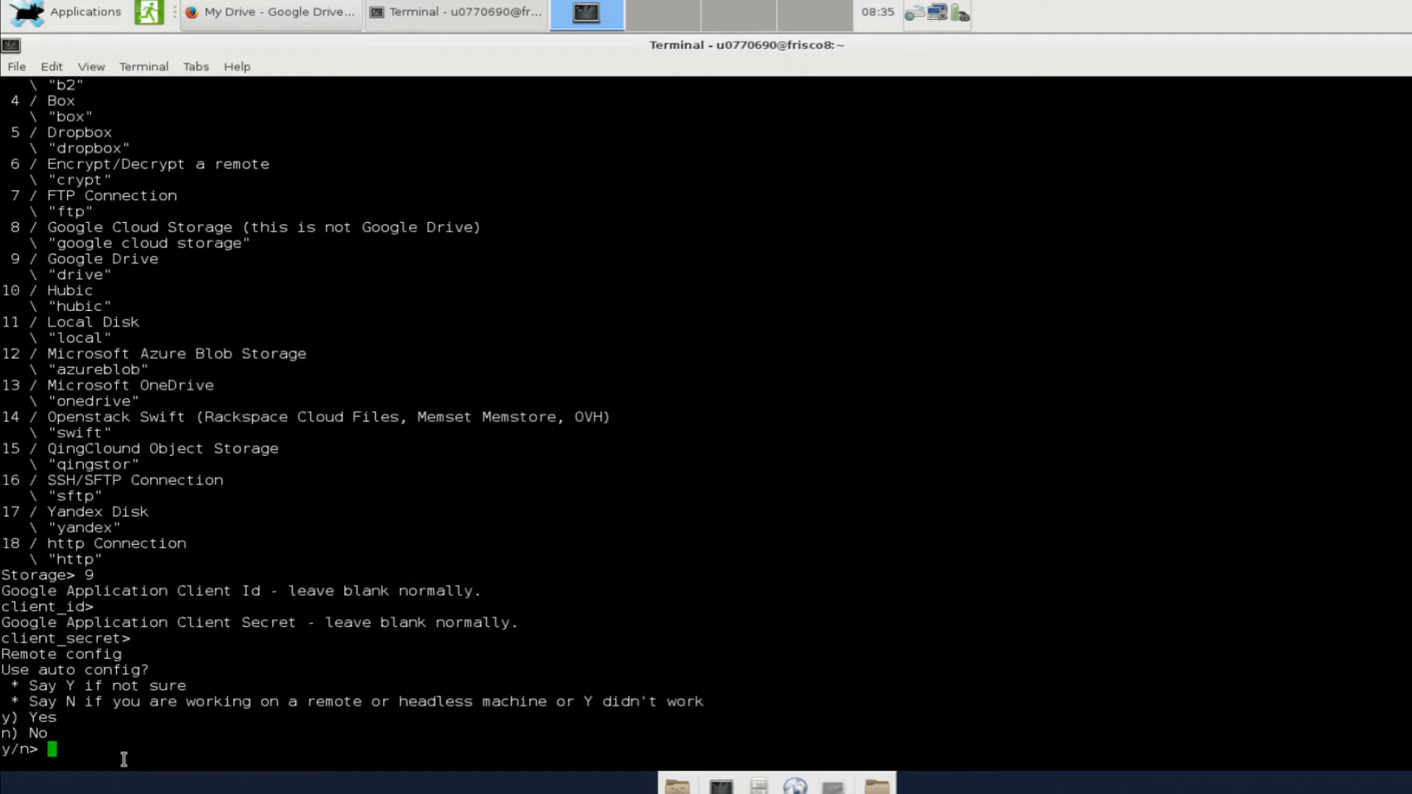
{"action": "type", "text": "y"}
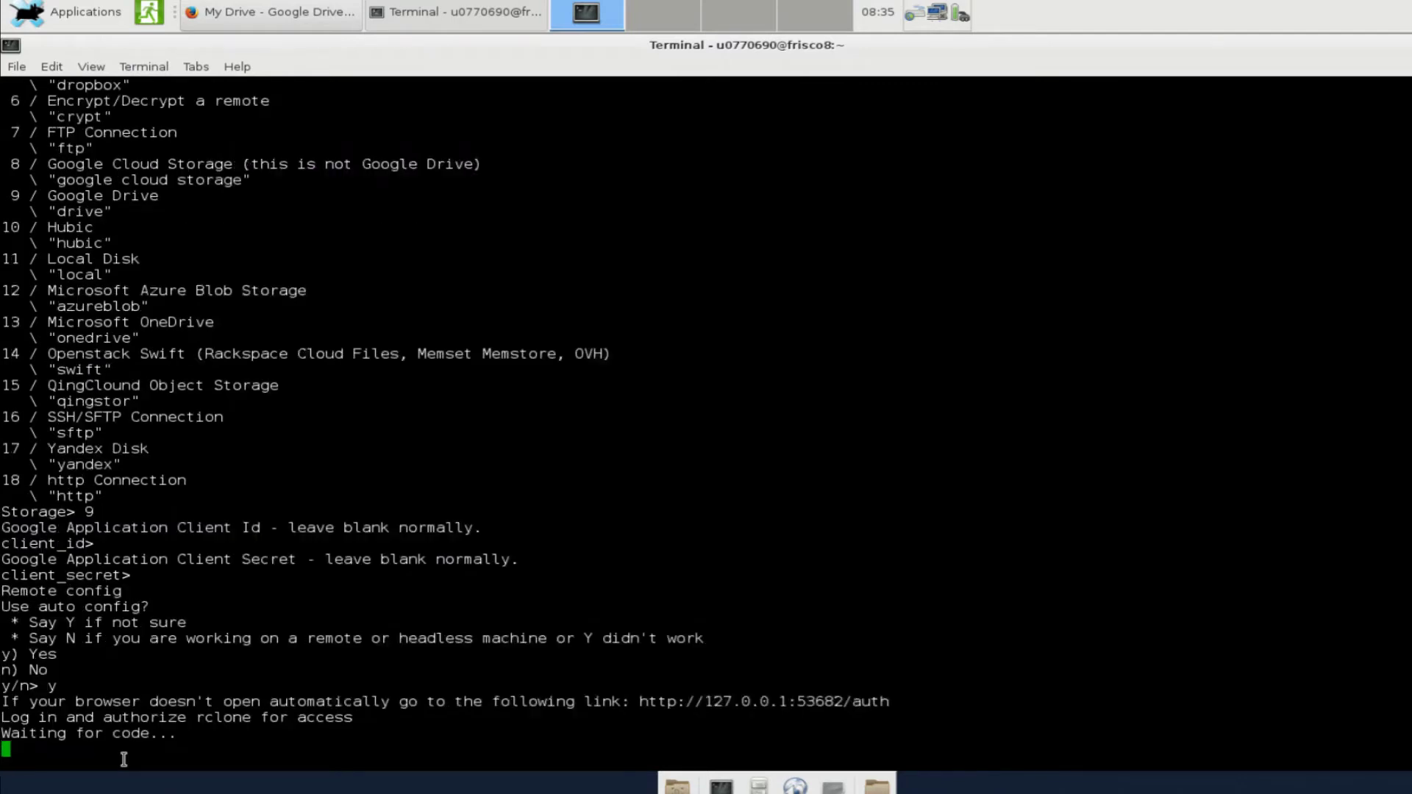
{"action": "key", "text": "Return"}
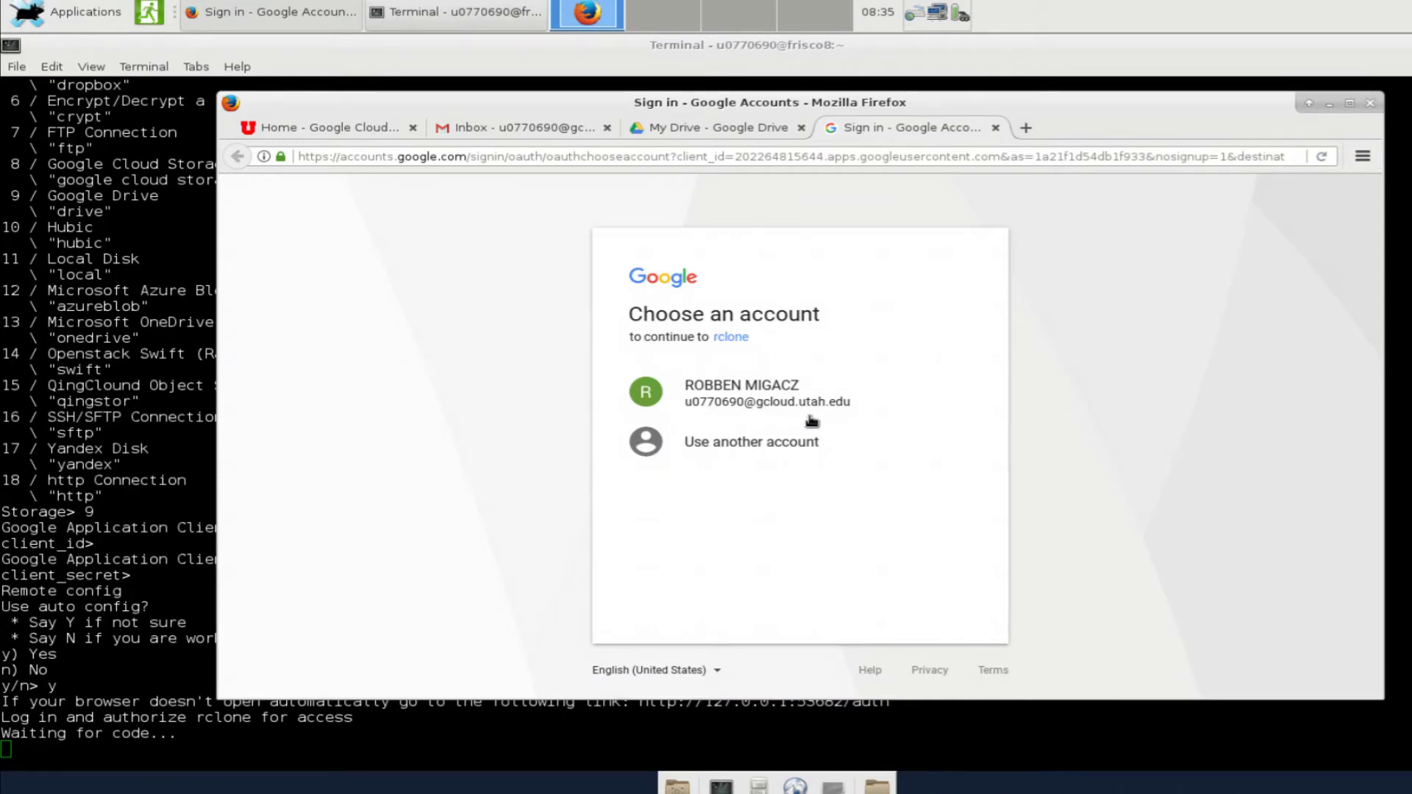
Authorize rclone with the university Google account, then return to the Terminal
{"action": "left_click", "coordinate": [746, 401]}
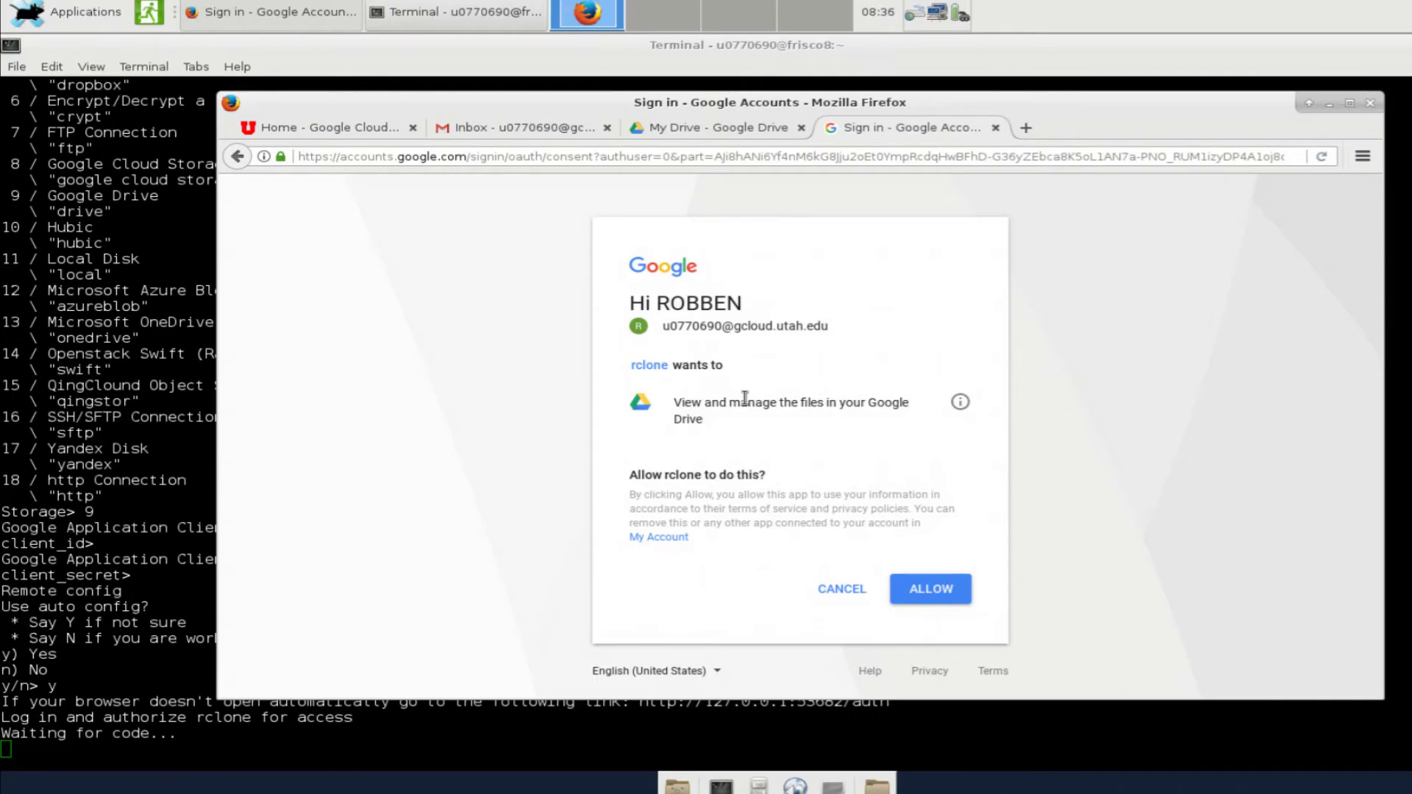
{"action": "left_click", "coordinate": [945, 594]}
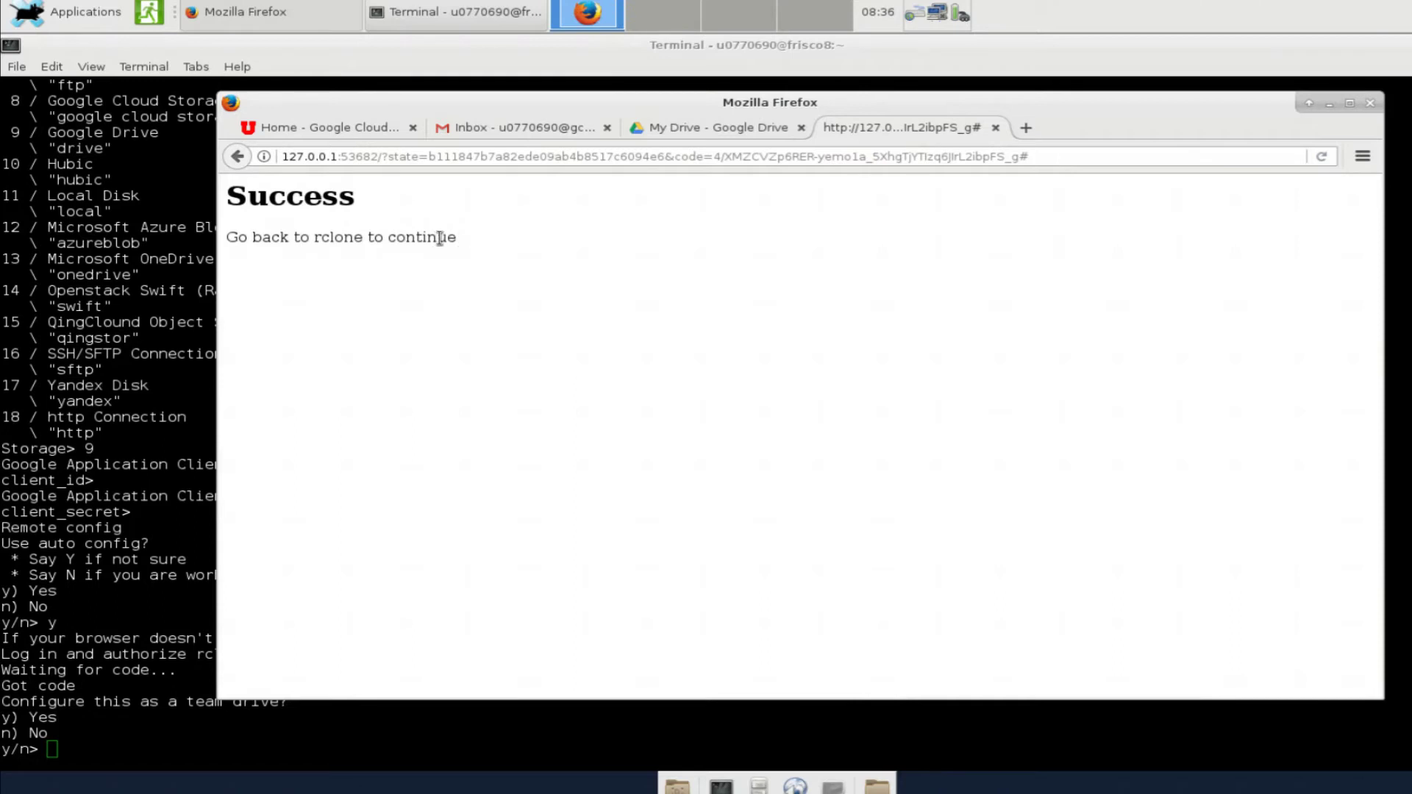
{"action": "left_click", "coordinate": [101, 560]}
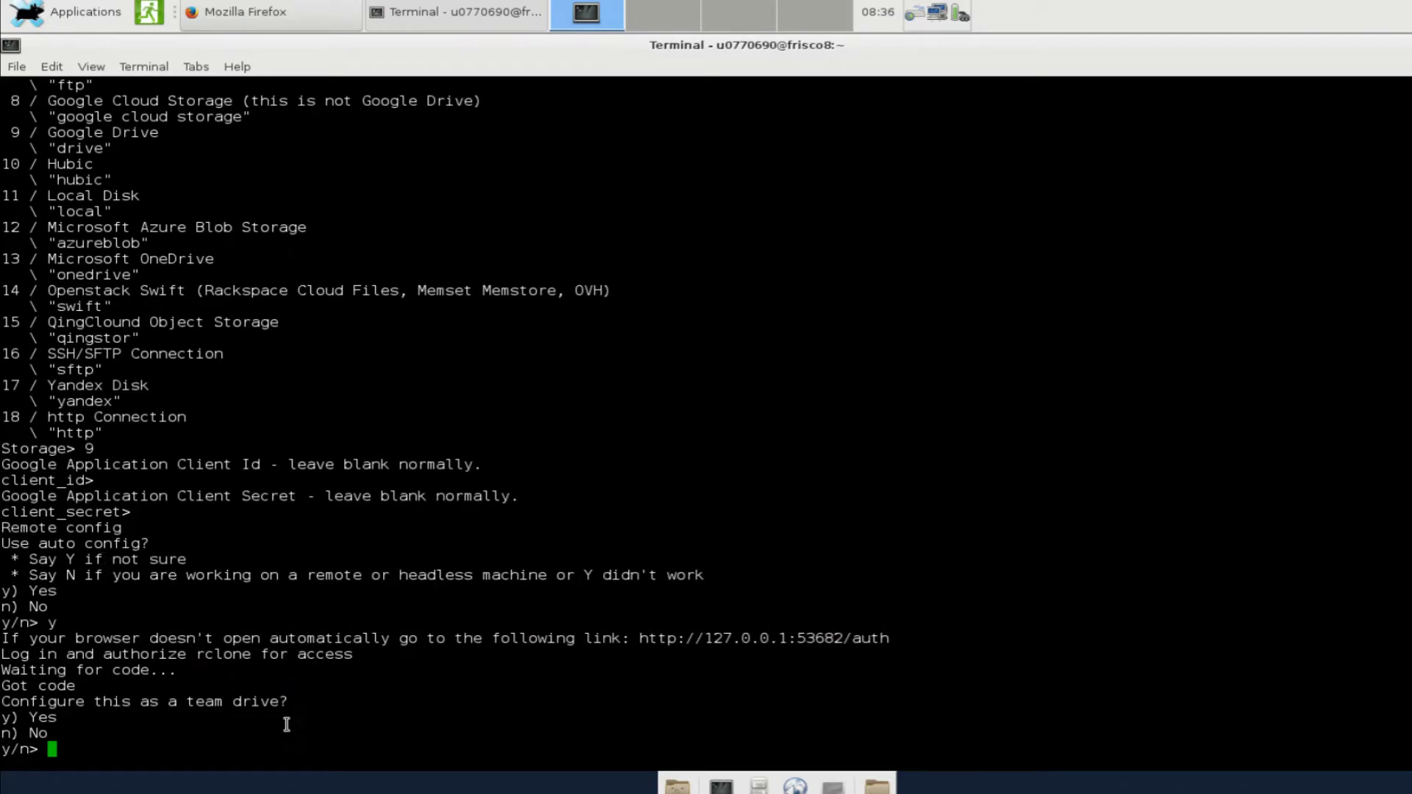
Decline the team drive, accept the gcloud remote, and quit rclone config
{"action": "type", "text": "n"}
{"action": "key", "text": "Return"}
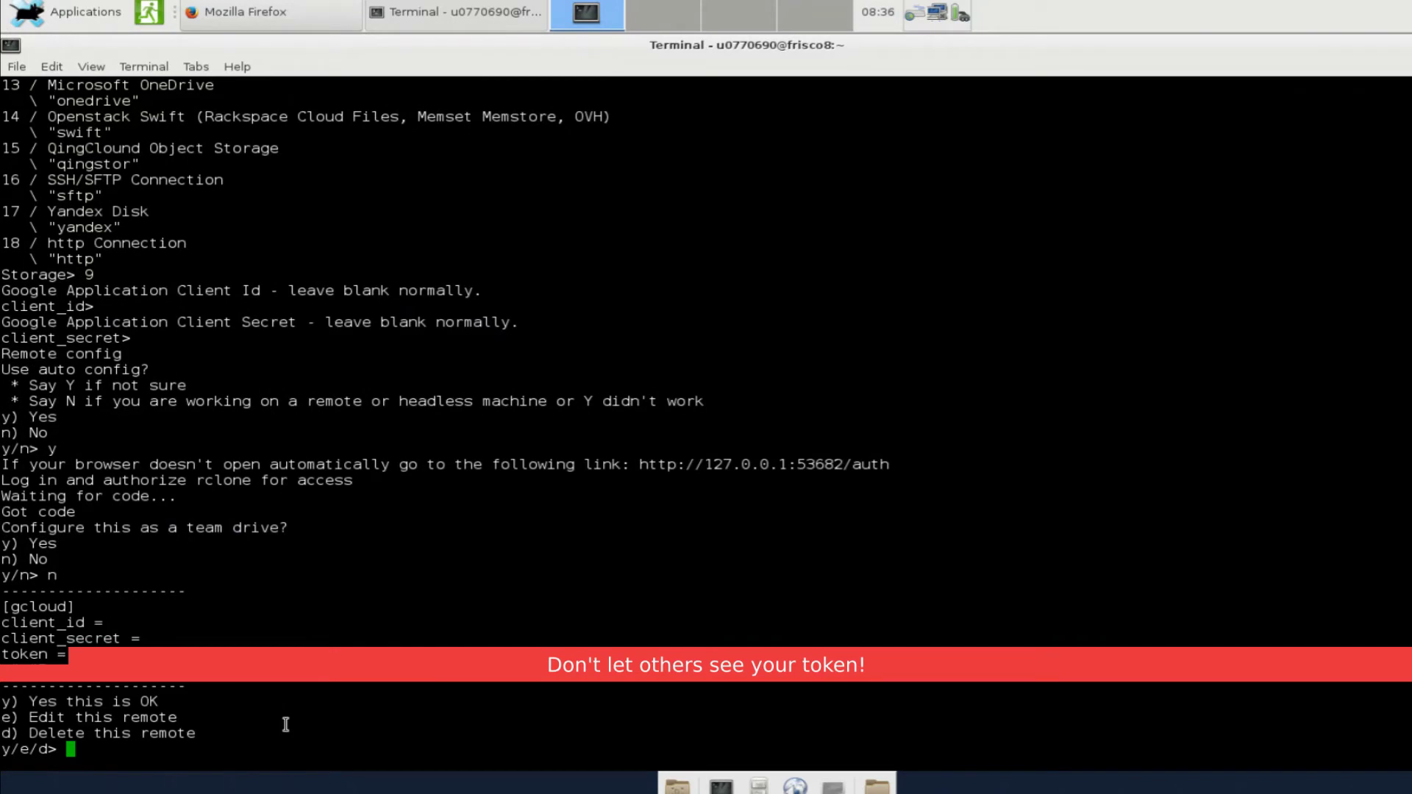
{"action": "type", "text": "y"}
{"action": "key", "text": "Return"}
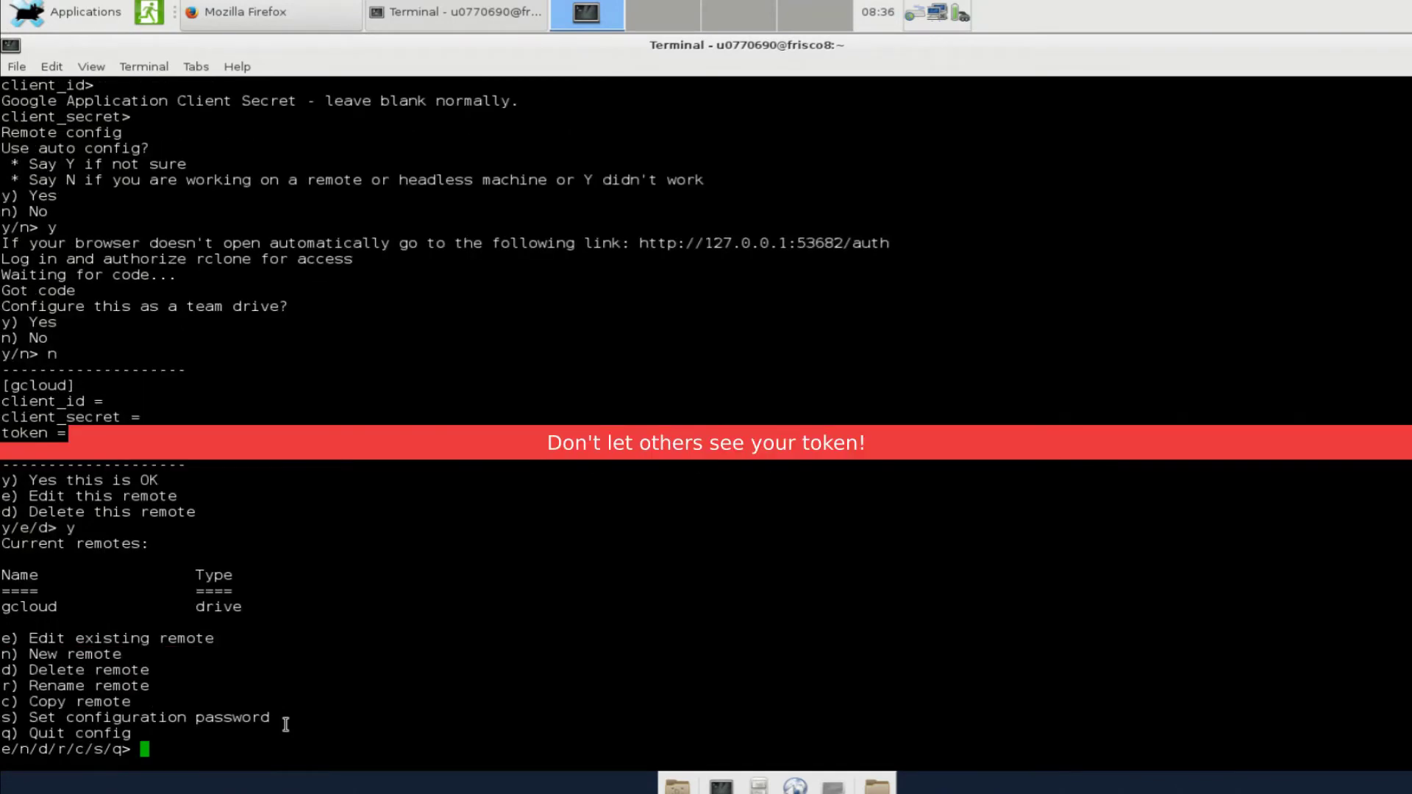
{"action": "type", "text": "q"}
{"action": "key", "text": "Return"}
Clear the screen and run rclone listremotes to confirm gcloud: is listed
{"action": "type", "text": "clear"}
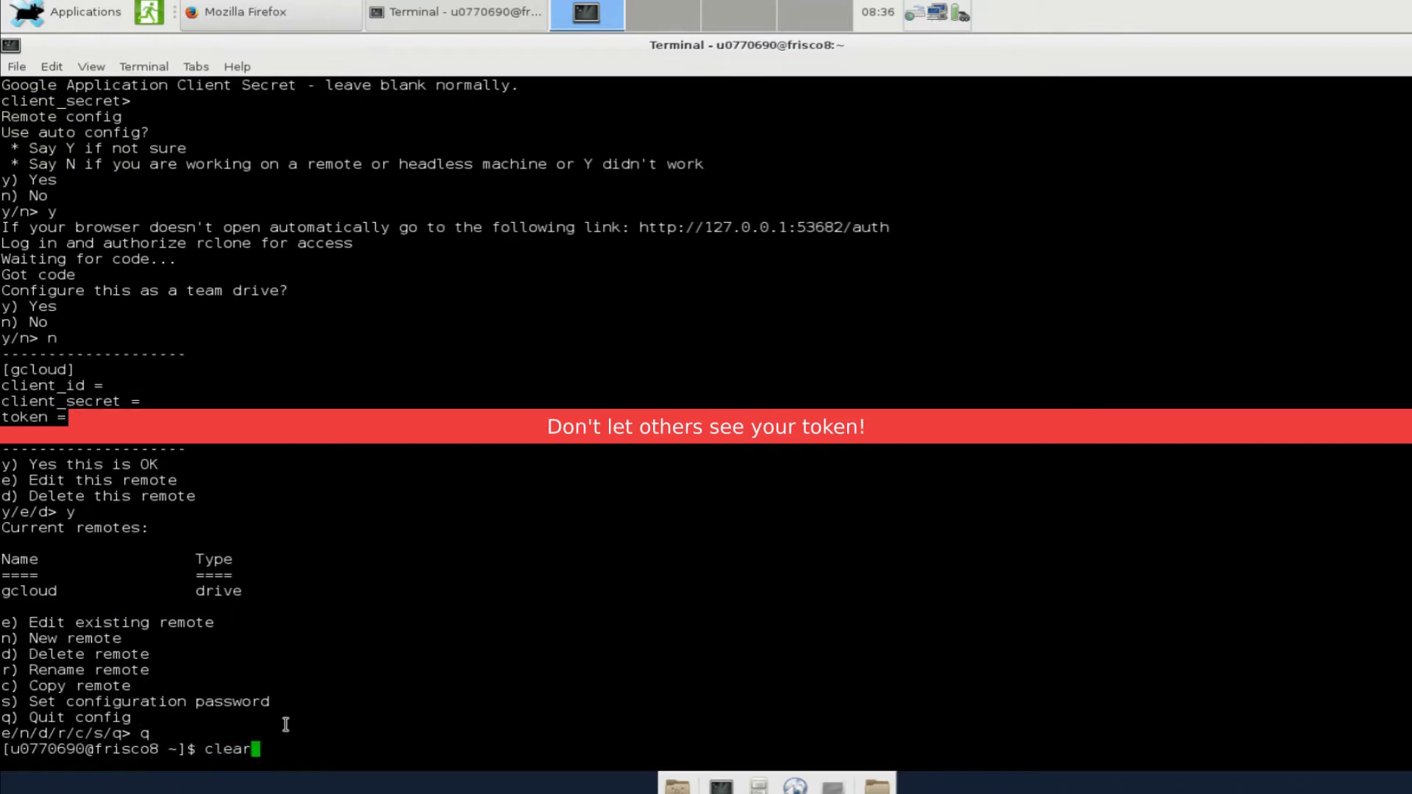
{"action": "key", "text": "Return"}
{"action": "type", "text": "rclo"}
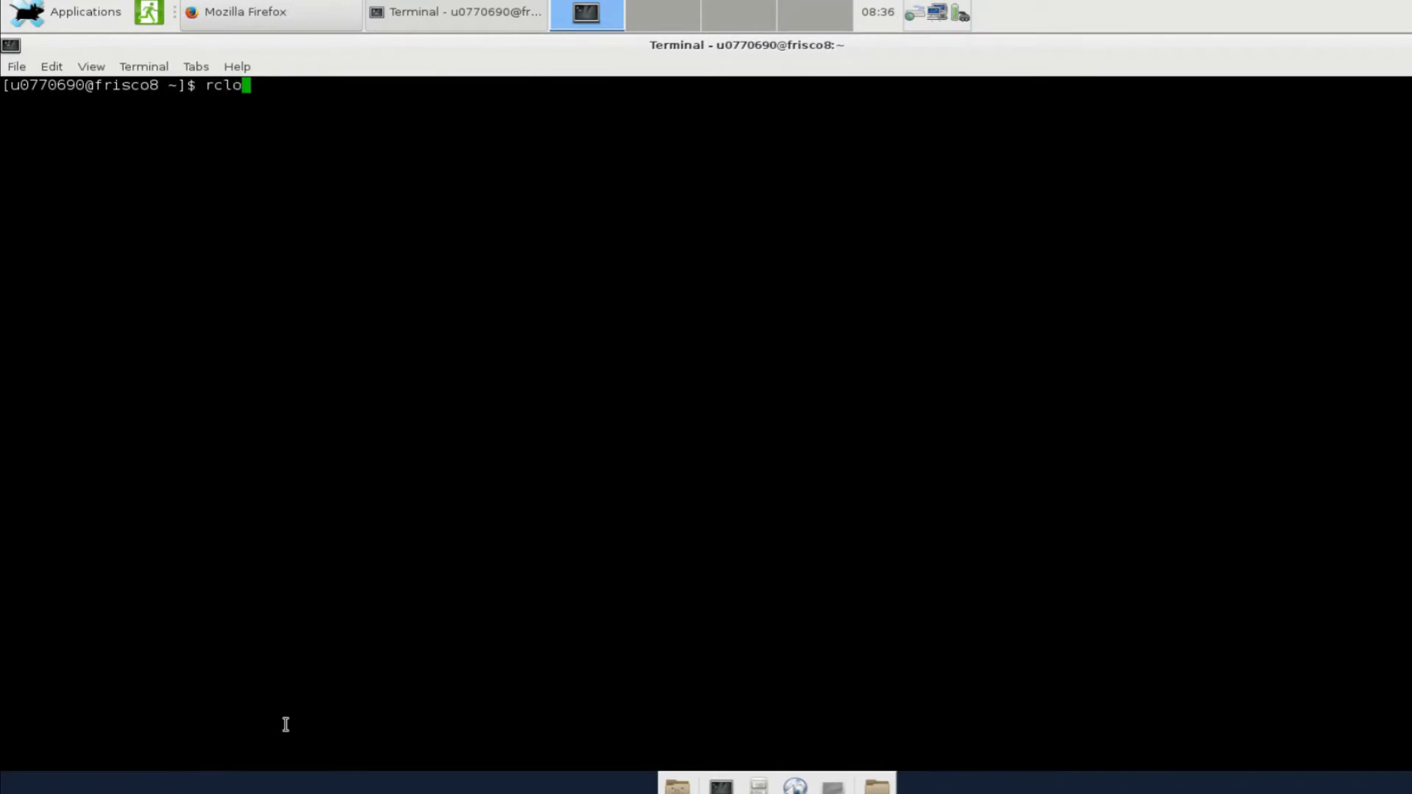
{"action": "type", "text": "ne listremotes"}
{"action": "key", "text": "Return"}
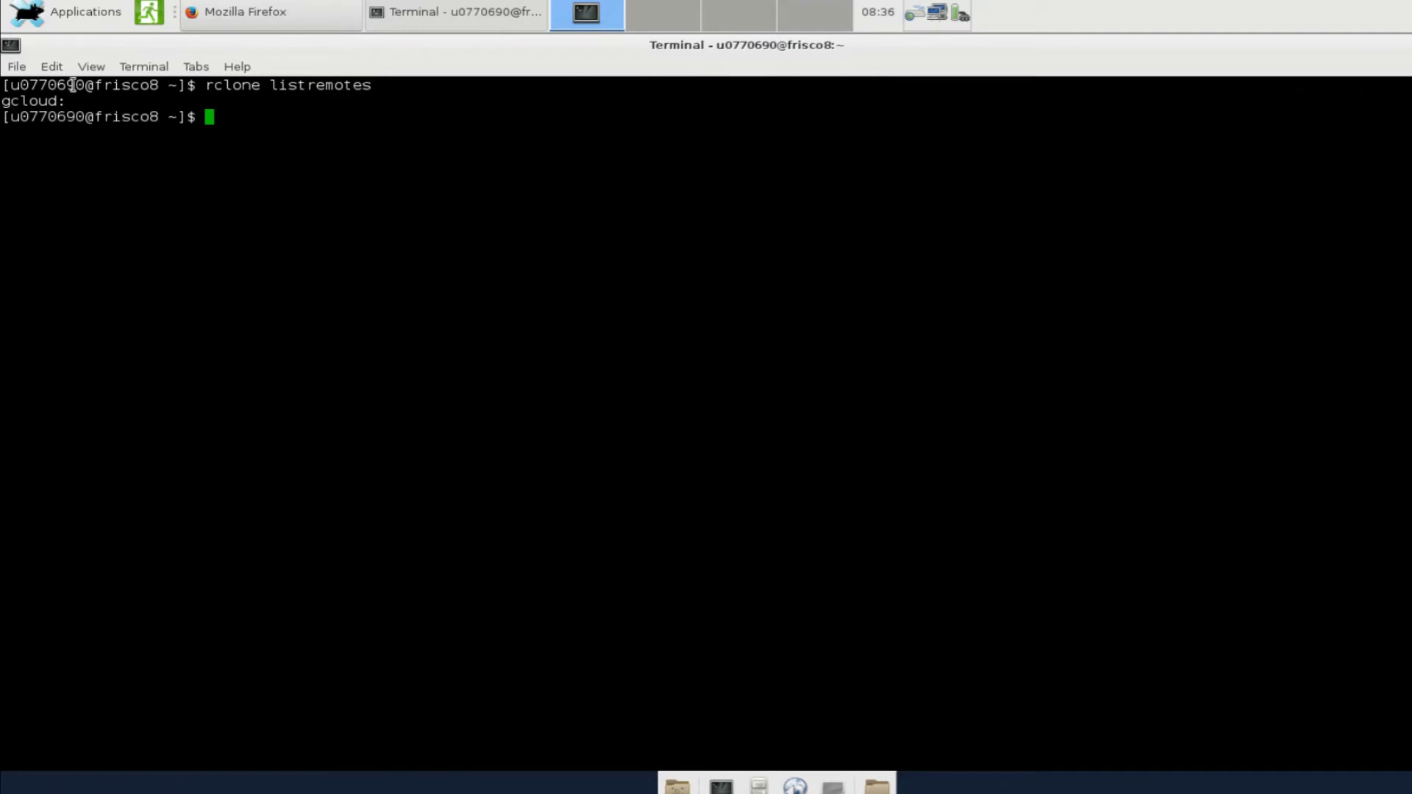
{"action": "left_click_drag", "start_coordinate": [64, 102], "coordinate": [2, 101]}
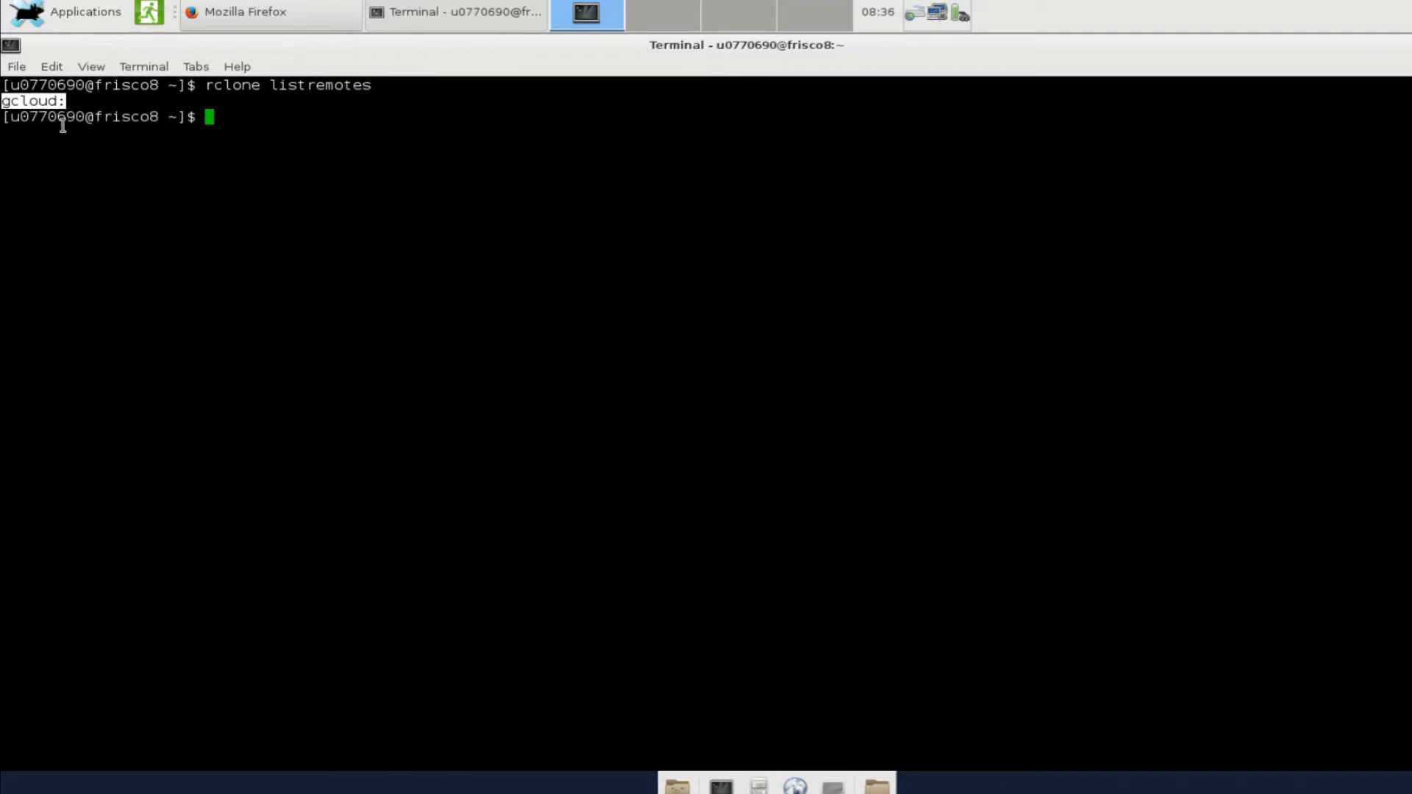
{"action": "triple_click", "coordinate": [103, 147]}
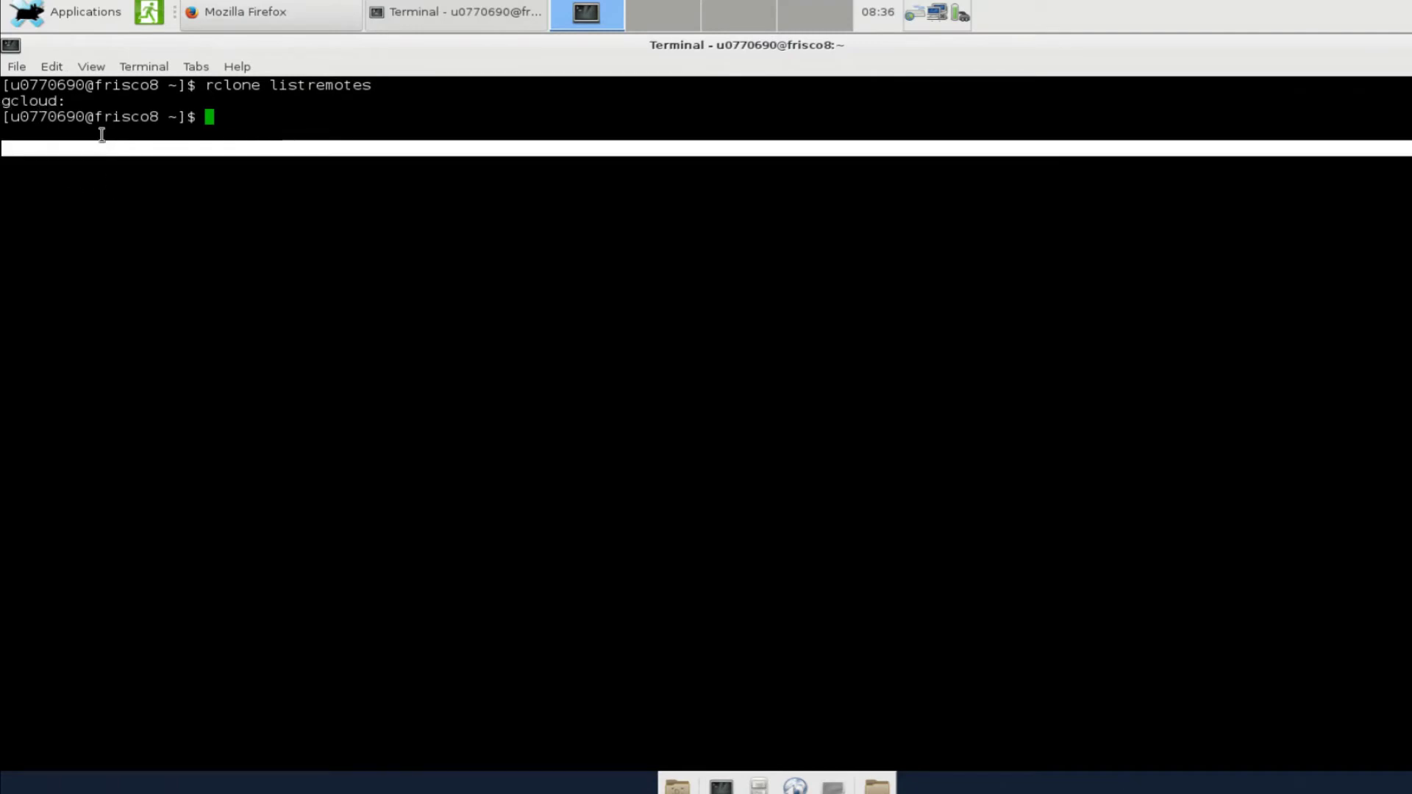
{"action": "left_click", "coordinate": [101, 134]}
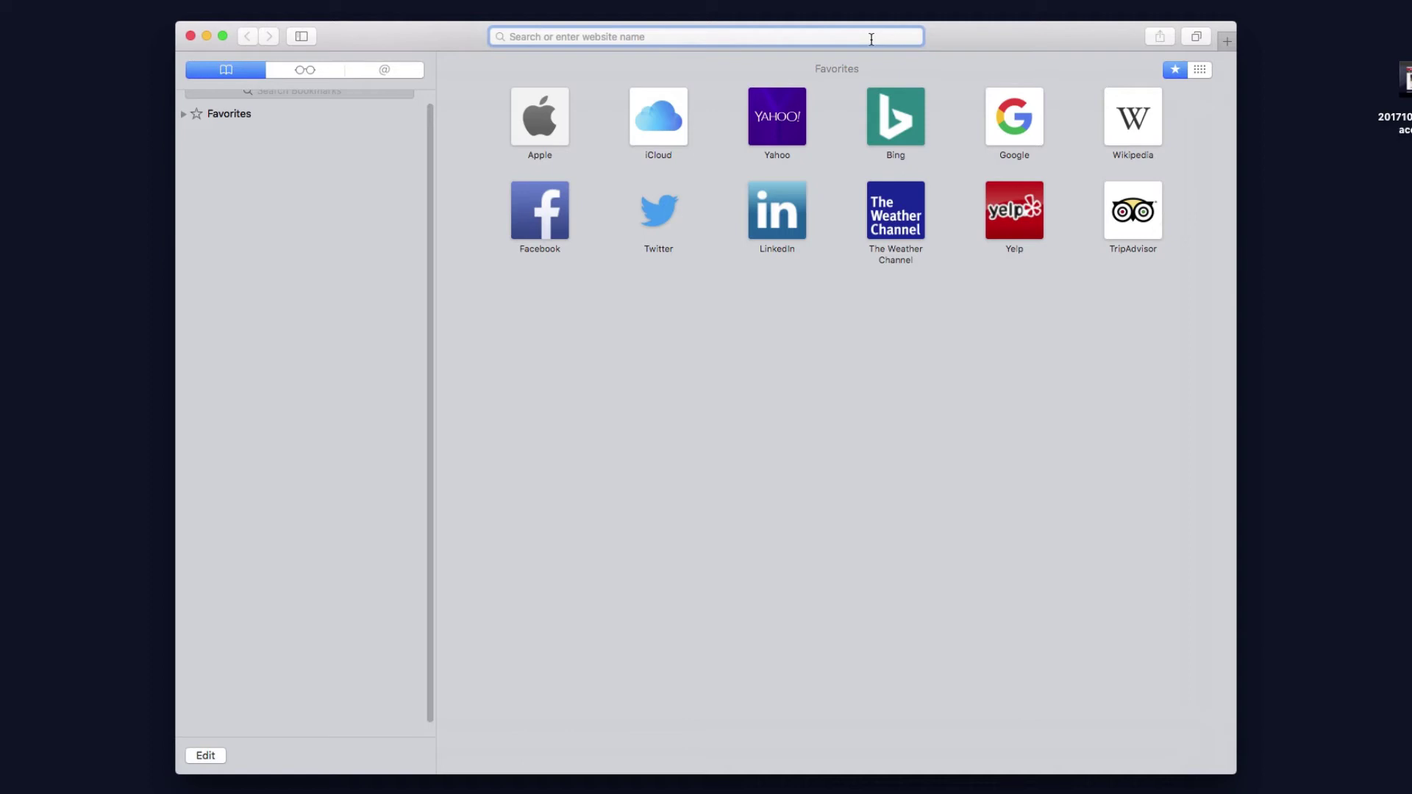
Load gcloud.utah.edu in Safari and start the University Google Cloud login
{"action": "type", "text": "gcl"}
{"action": "type", "text": "."}
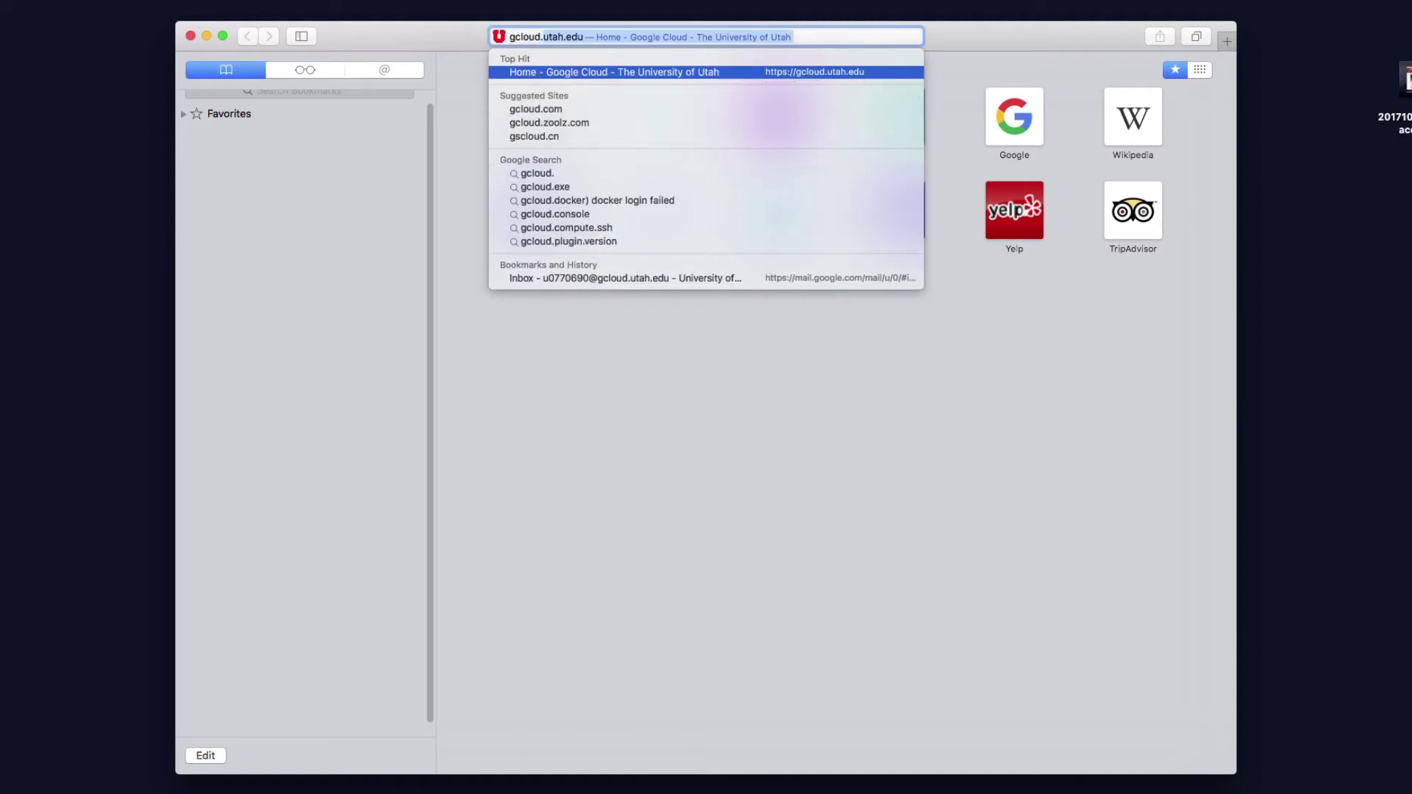
{"action": "key", "text": "Return"}
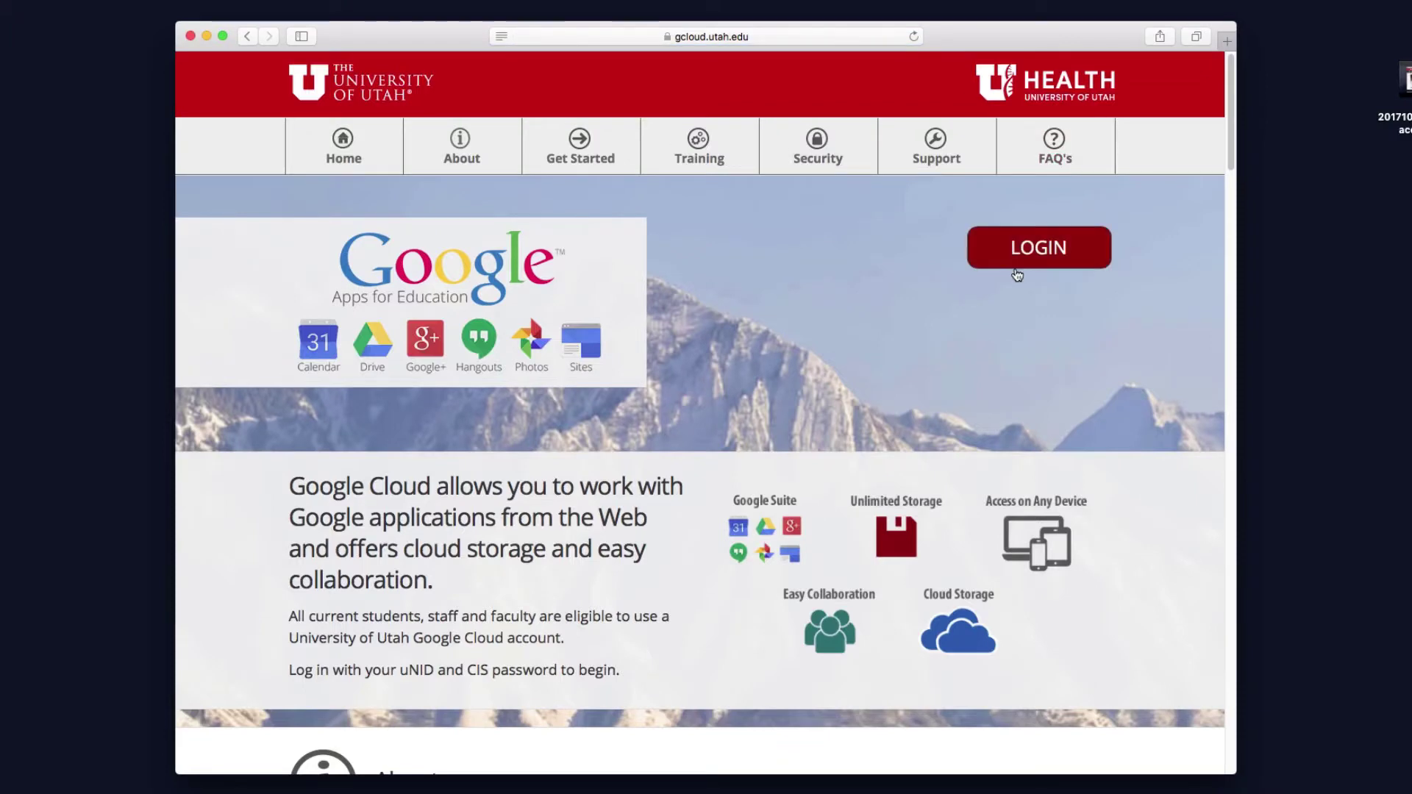
{"action": "left_click", "coordinate": [1013, 263]}
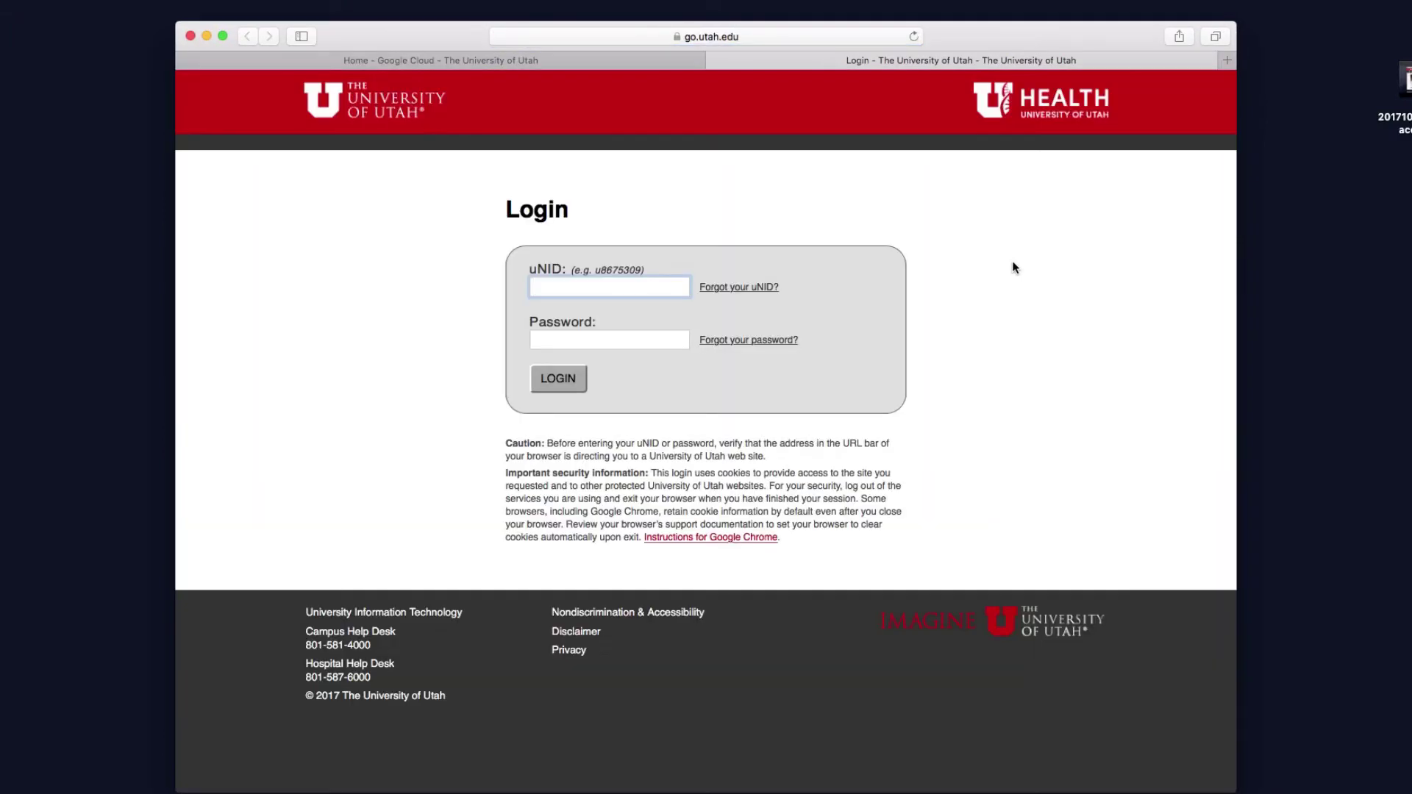
Enter the uNID and account password, then approve via Duo push
{"action": "key", "text": "Tab"}
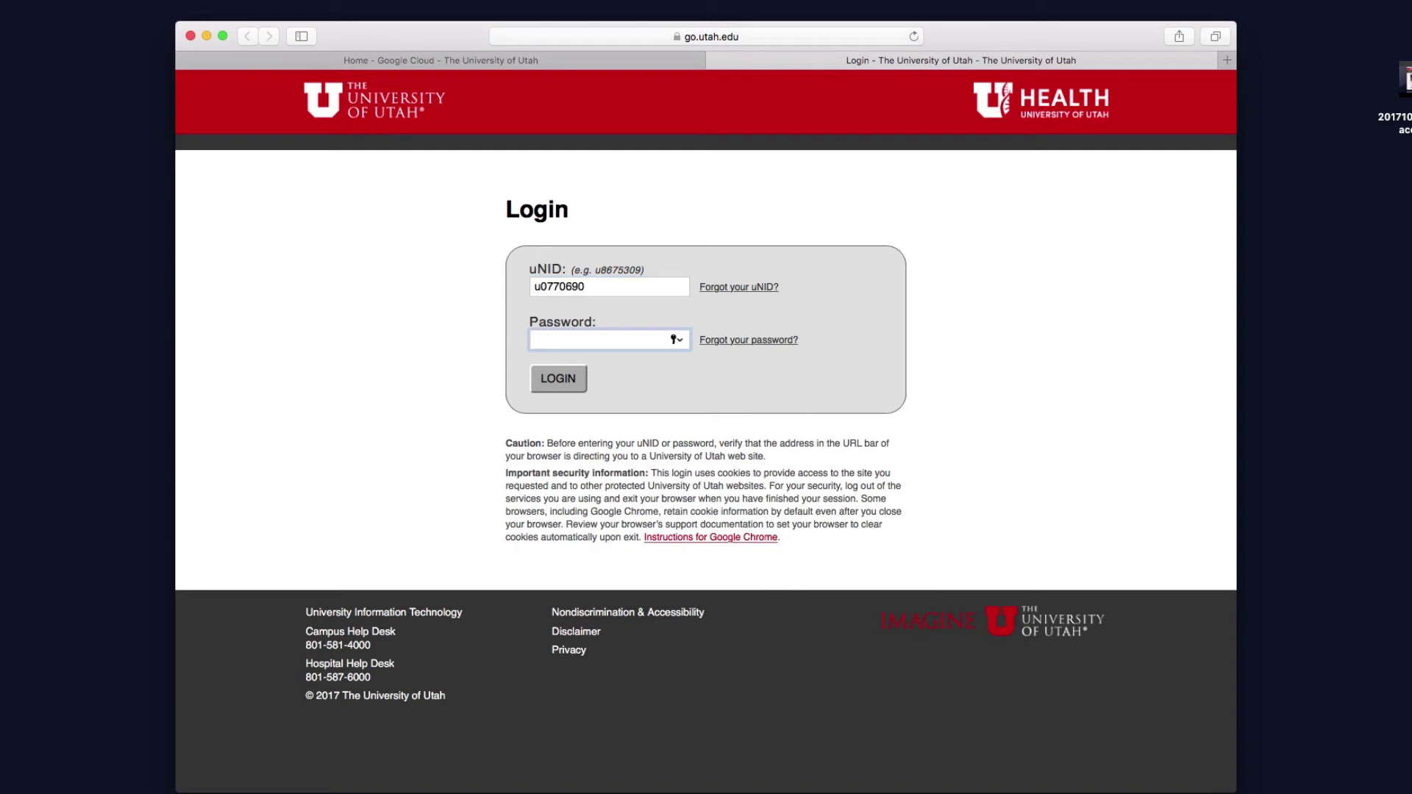
{"action": "key", "text": "Return"}
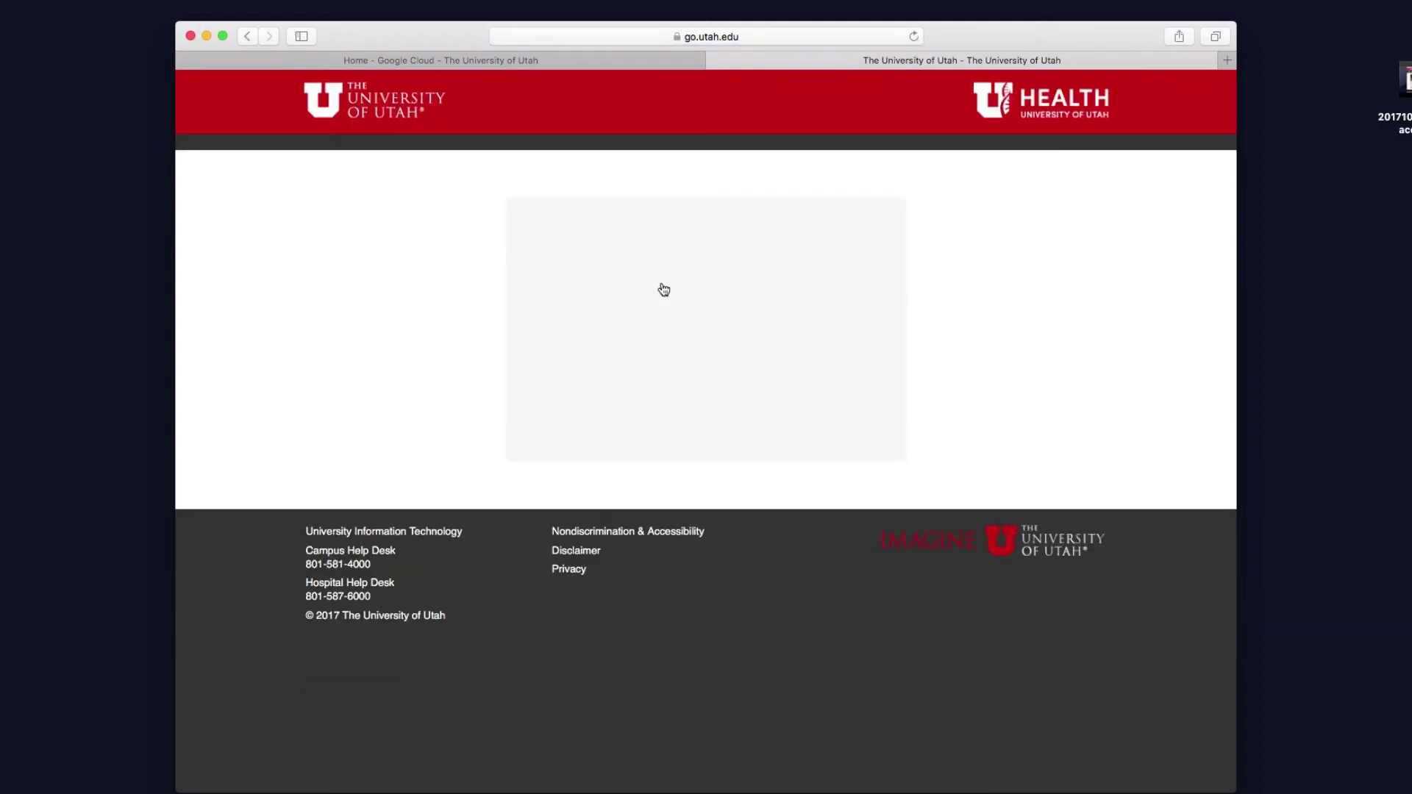
{"action": "left_click", "coordinate": [691, 267]}
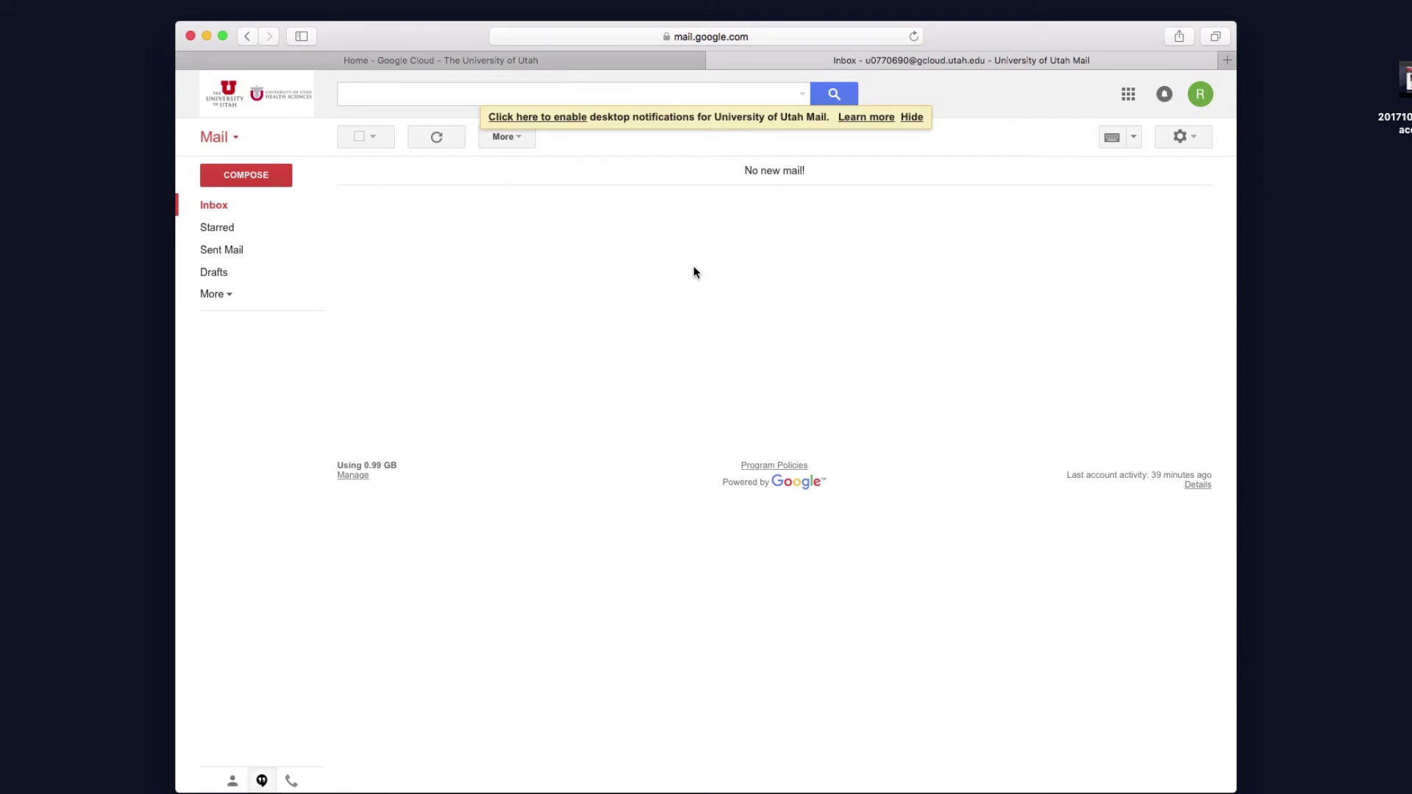
Open Google Drive from the apps grid and show My Drive in list view
{"action": "left_click", "coordinate": [1128, 95]}
{"action": "left_click", "coordinate": [1144, 173]}
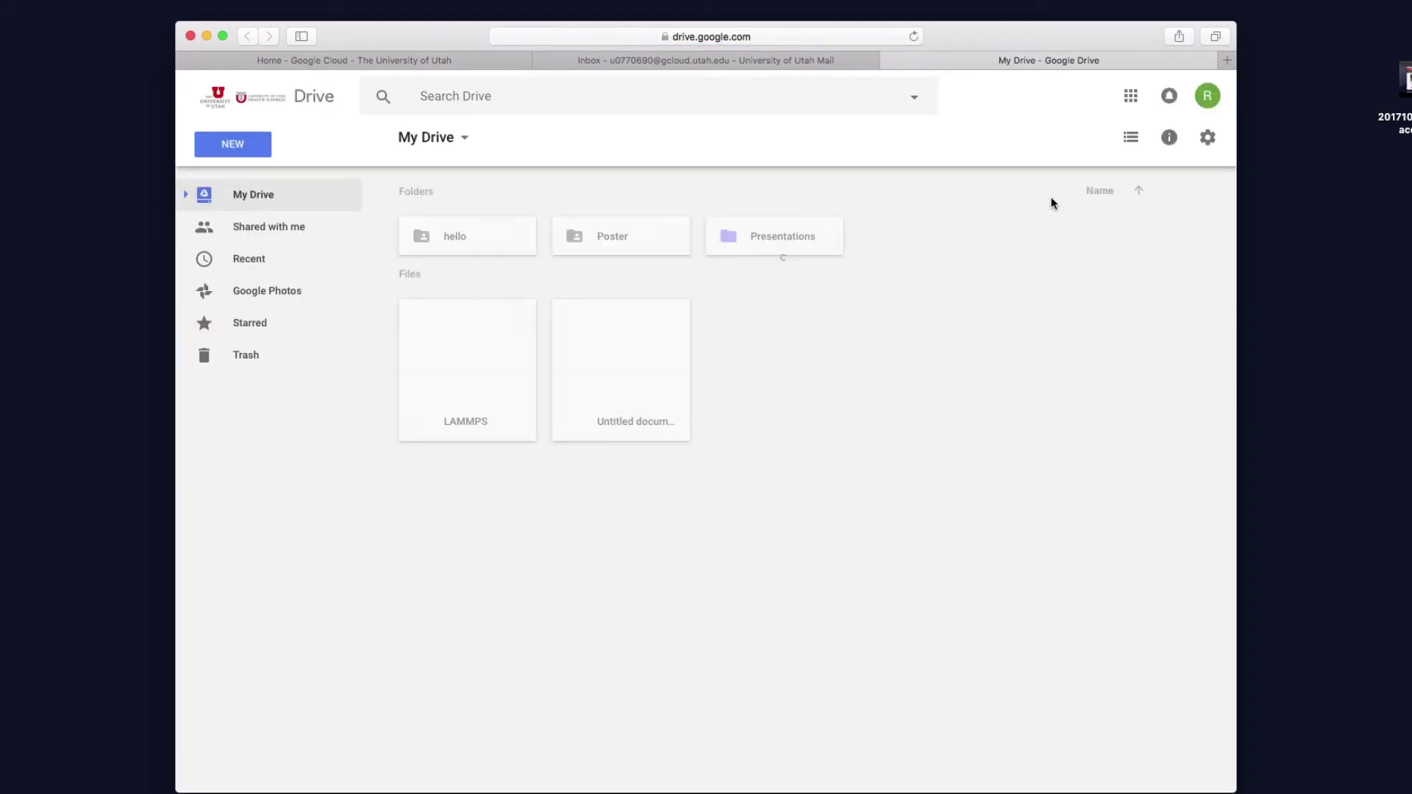
{"action": "left_click", "coordinate": [1132, 140]}
From Drive settings, open the Drive File Stream help page and choose DOWNLOAD FOR MAC
{"action": "left_click", "coordinate": [1137, 145]}
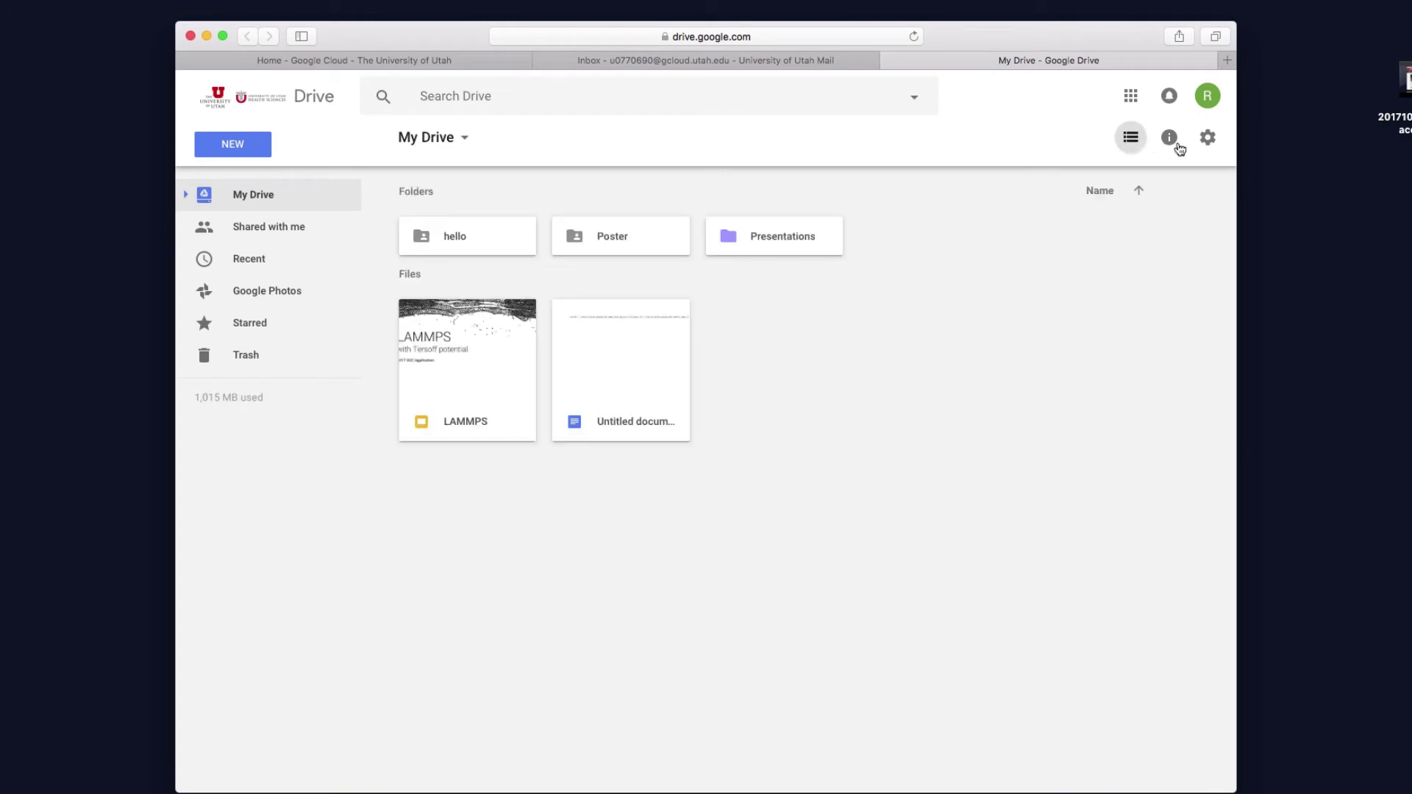
{"action": "left_click", "coordinate": [1215, 143]}
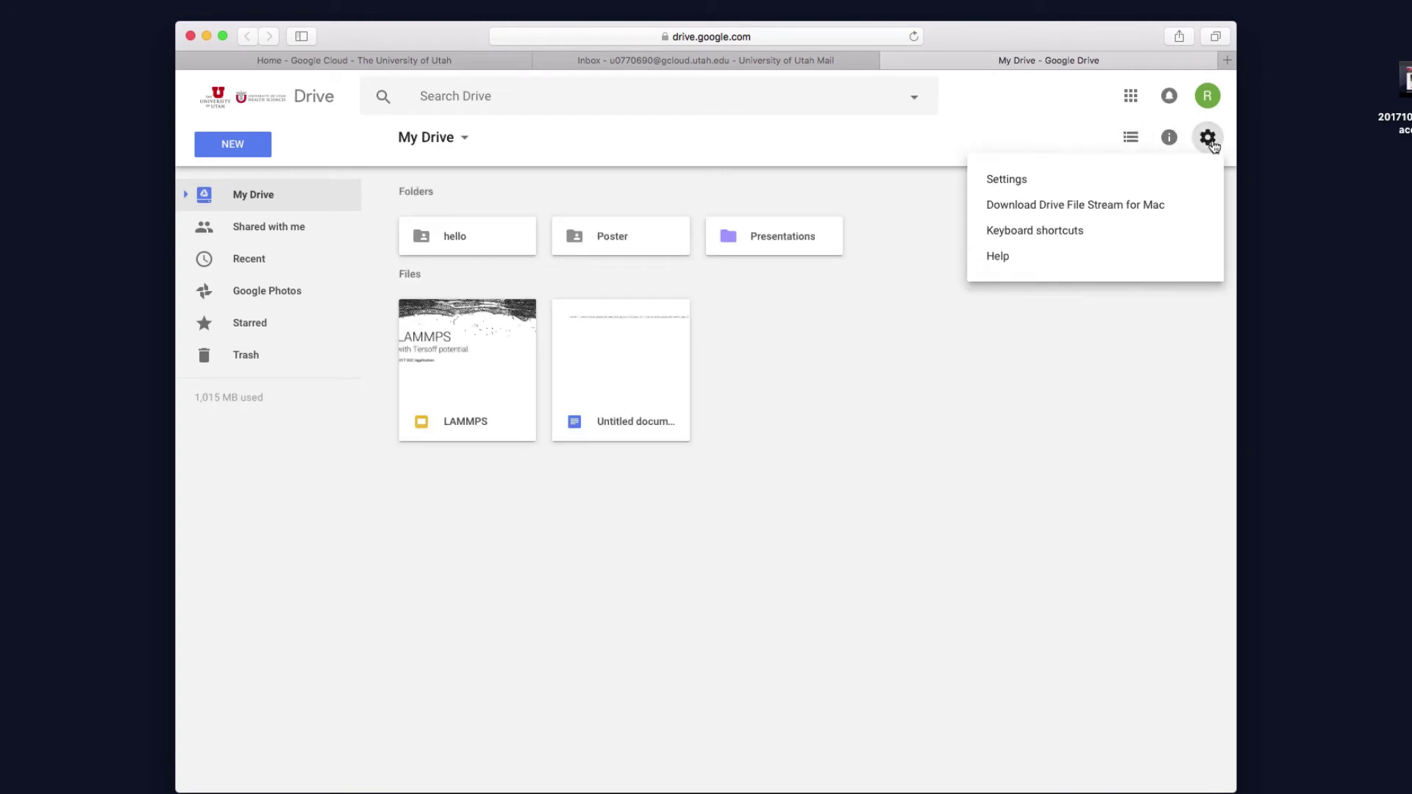
{"action": "left_click", "coordinate": [1100, 209]}
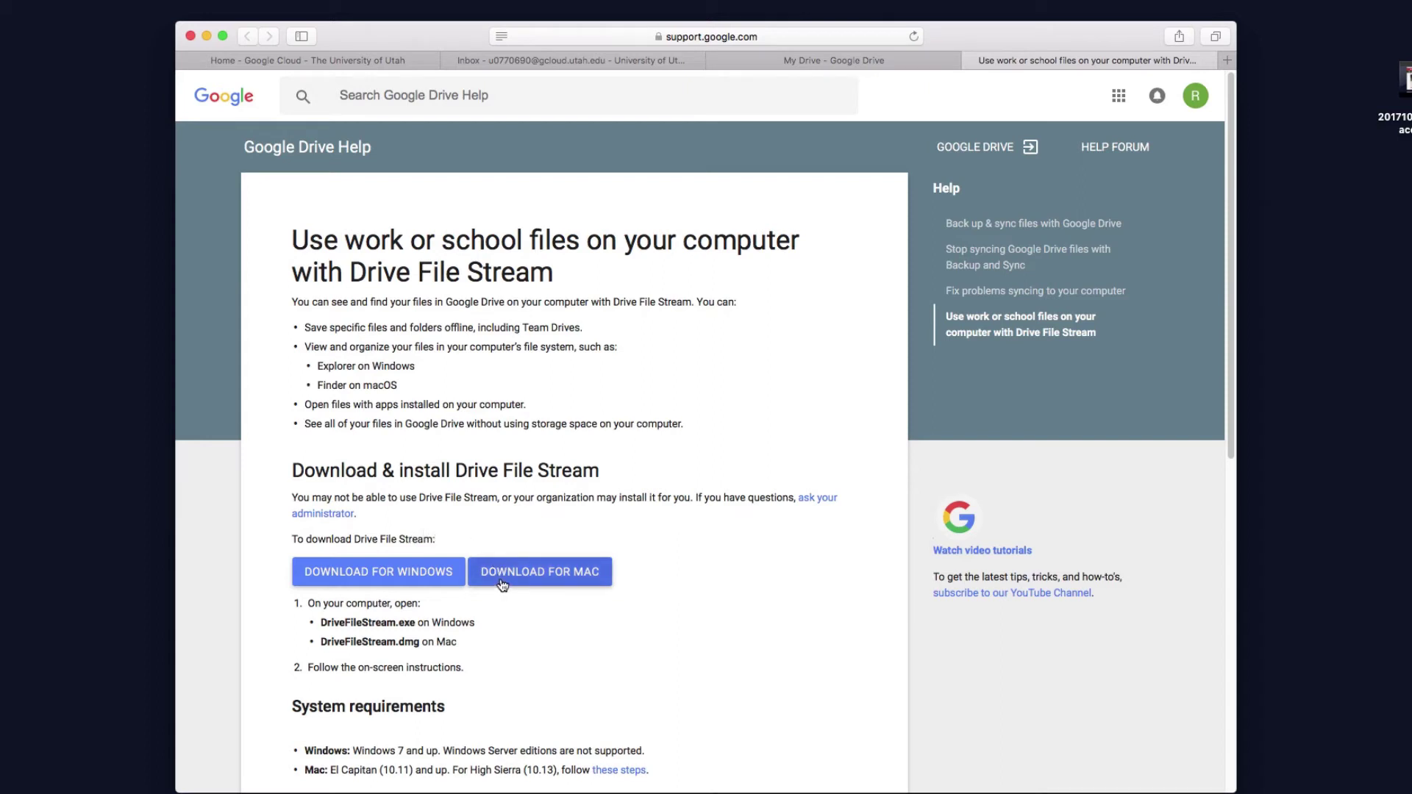
{"action": "left_click", "coordinate": [502, 585]}
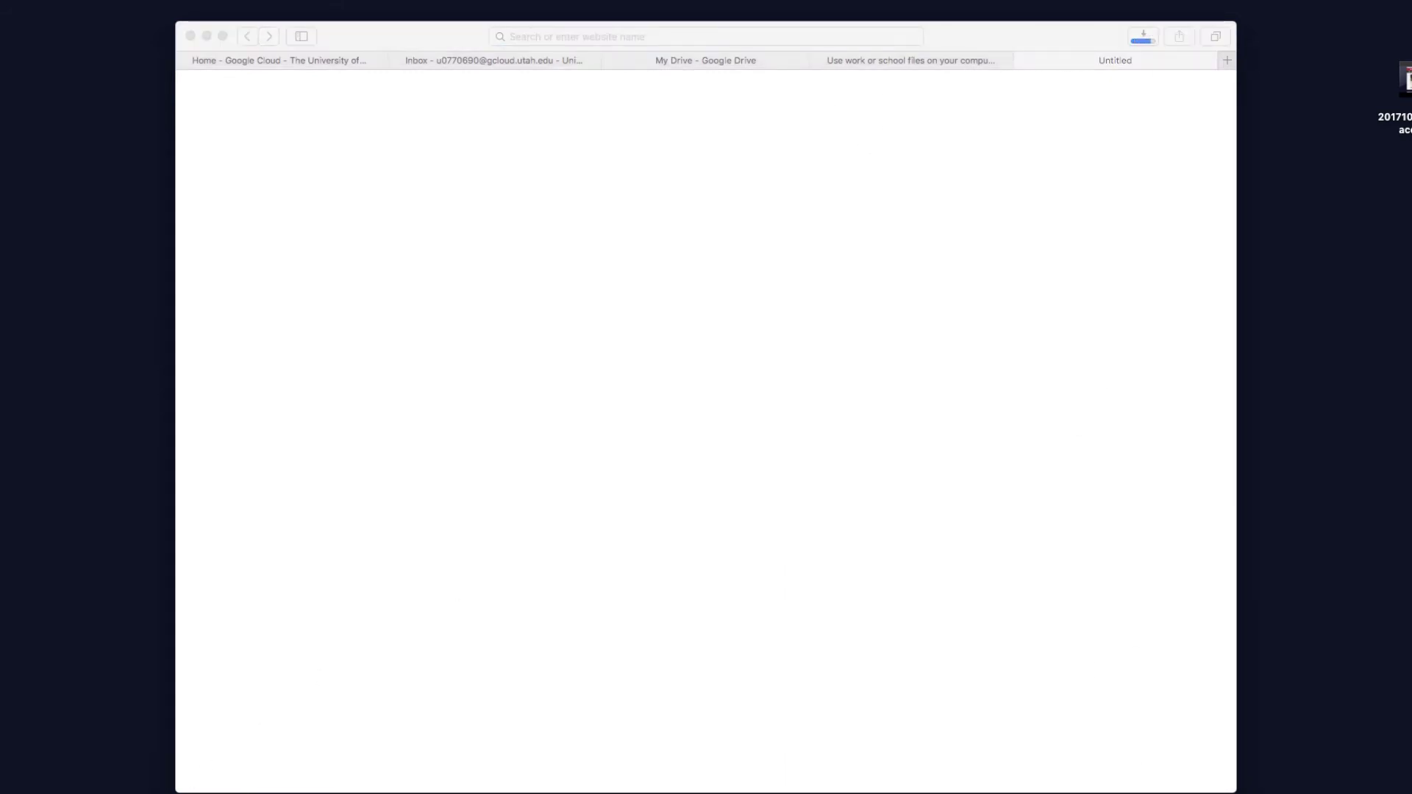
Mount the downloaded Drive File Stream disk image and launch GoogleDriveFileStream.pkg
{"action": "left_click", "coordinate": [248, 776]}
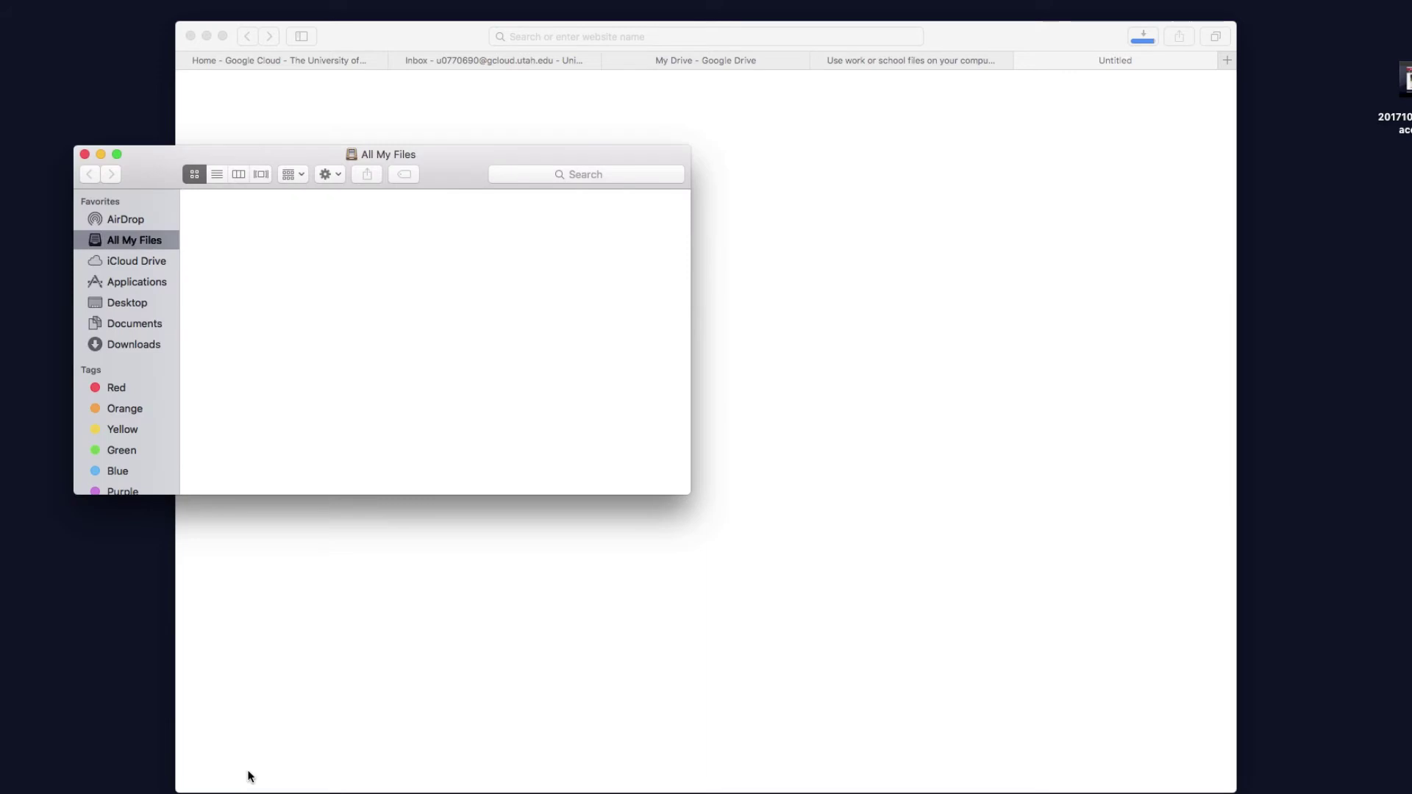
{"action": "left_click", "coordinate": [151, 285]}
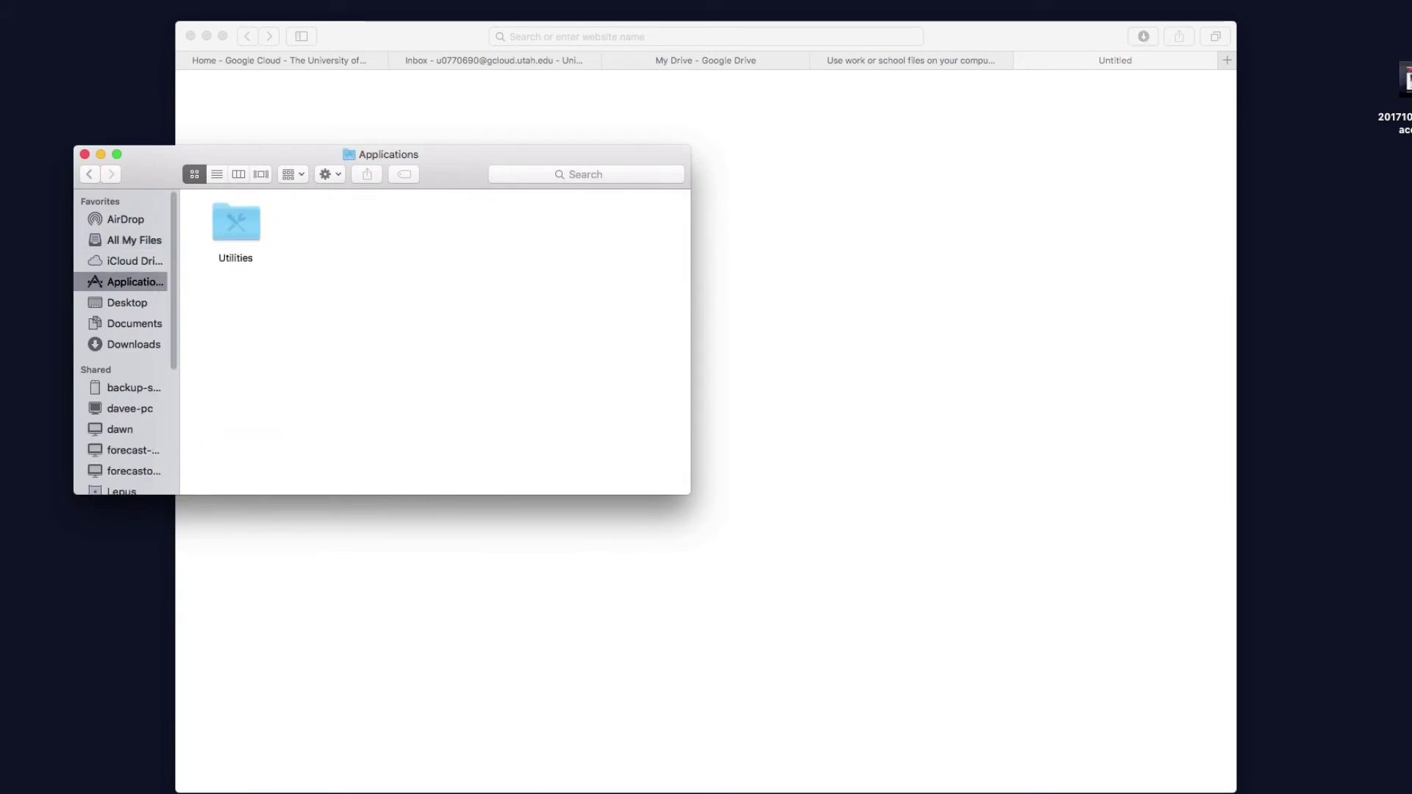
{"action": "left_click", "coordinate": [1136, 776]}
{"action": "left_click", "coordinate": [1150, 542]}
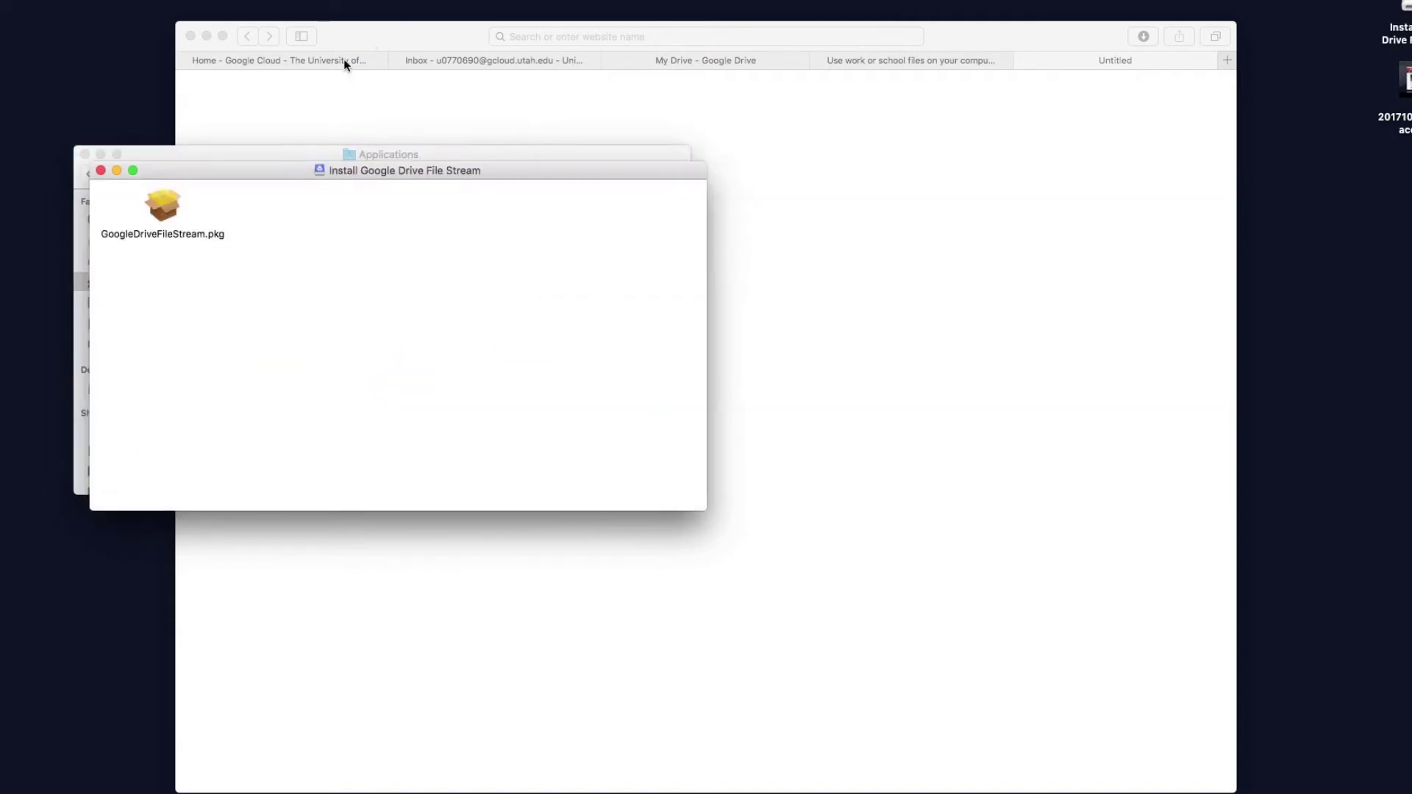
{"action": "left_click", "coordinate": [171, 211]}
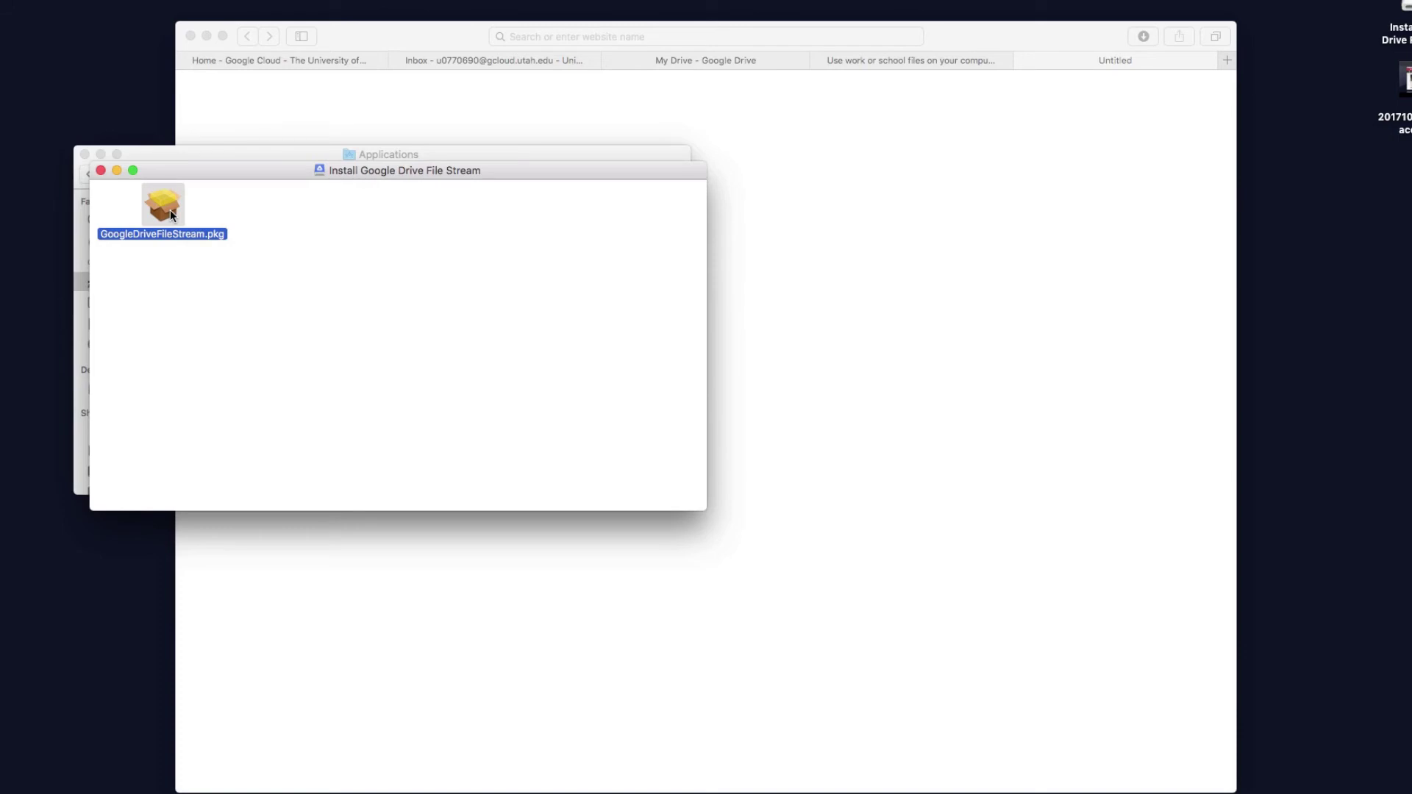
{"action": "double_click", "coordinate": [170, 212]}
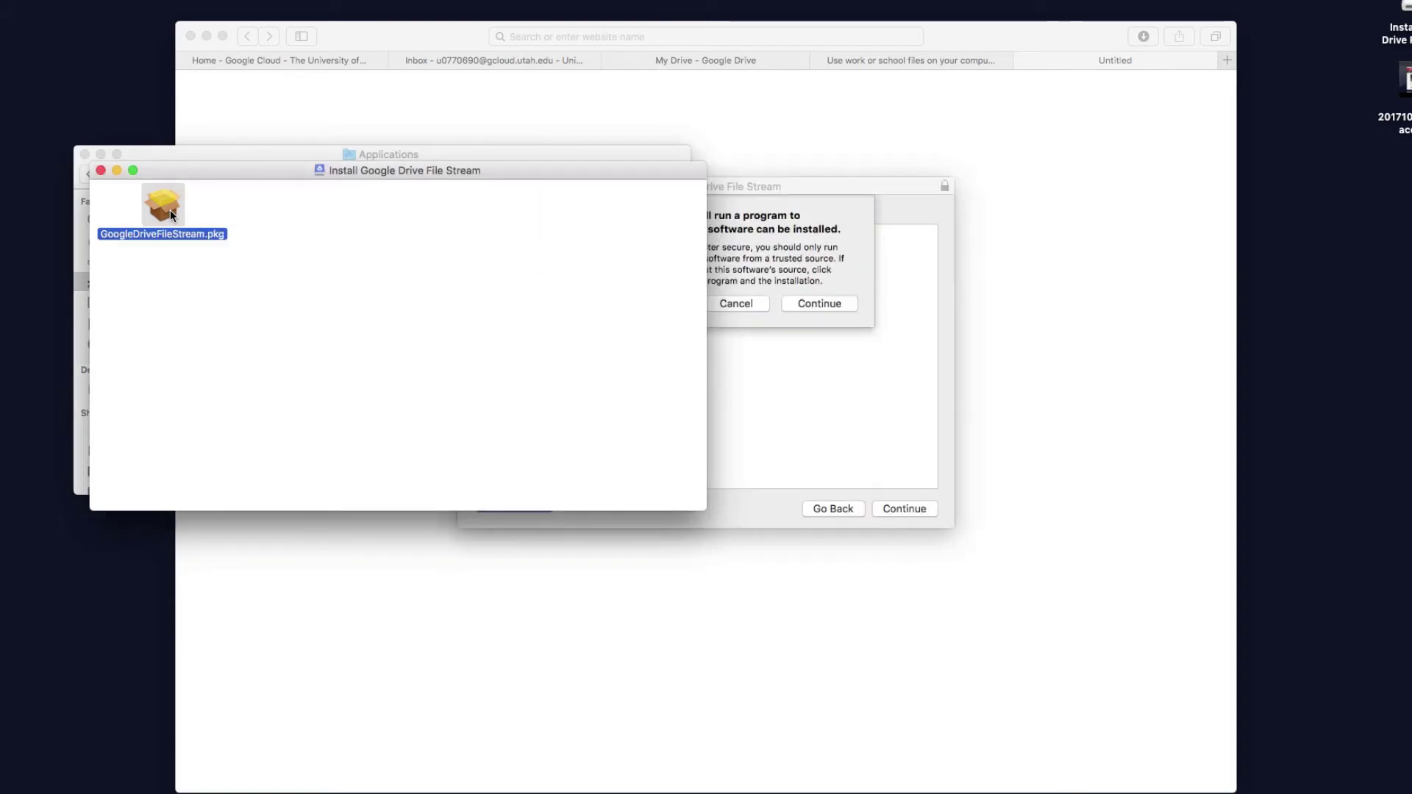
Install Drive File Stream on the default disk, authorizing with the admin password, then close the installer
{"action": "left_click", "coordinate": [725, 241]}
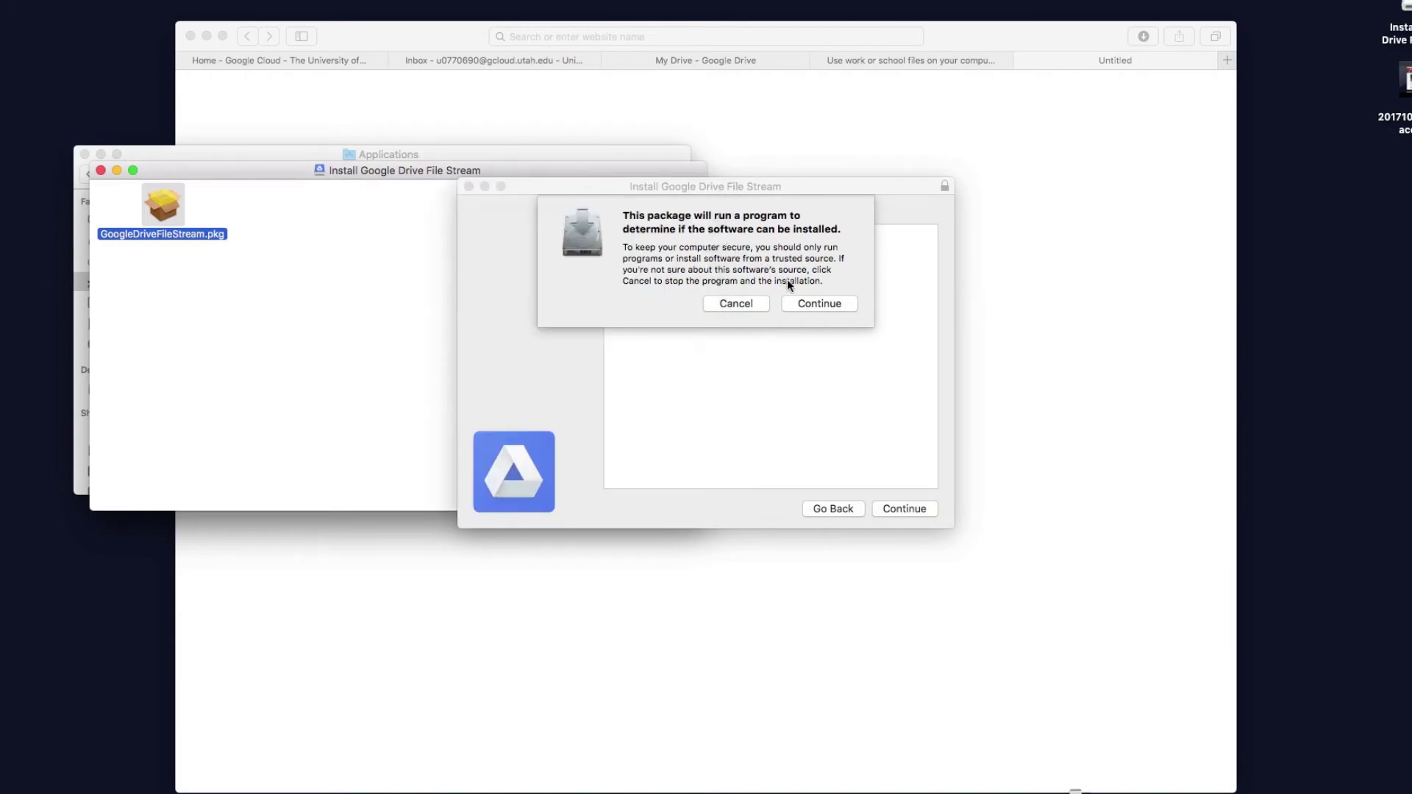
{"action": "left_click", "coordinate": [801, 301]}
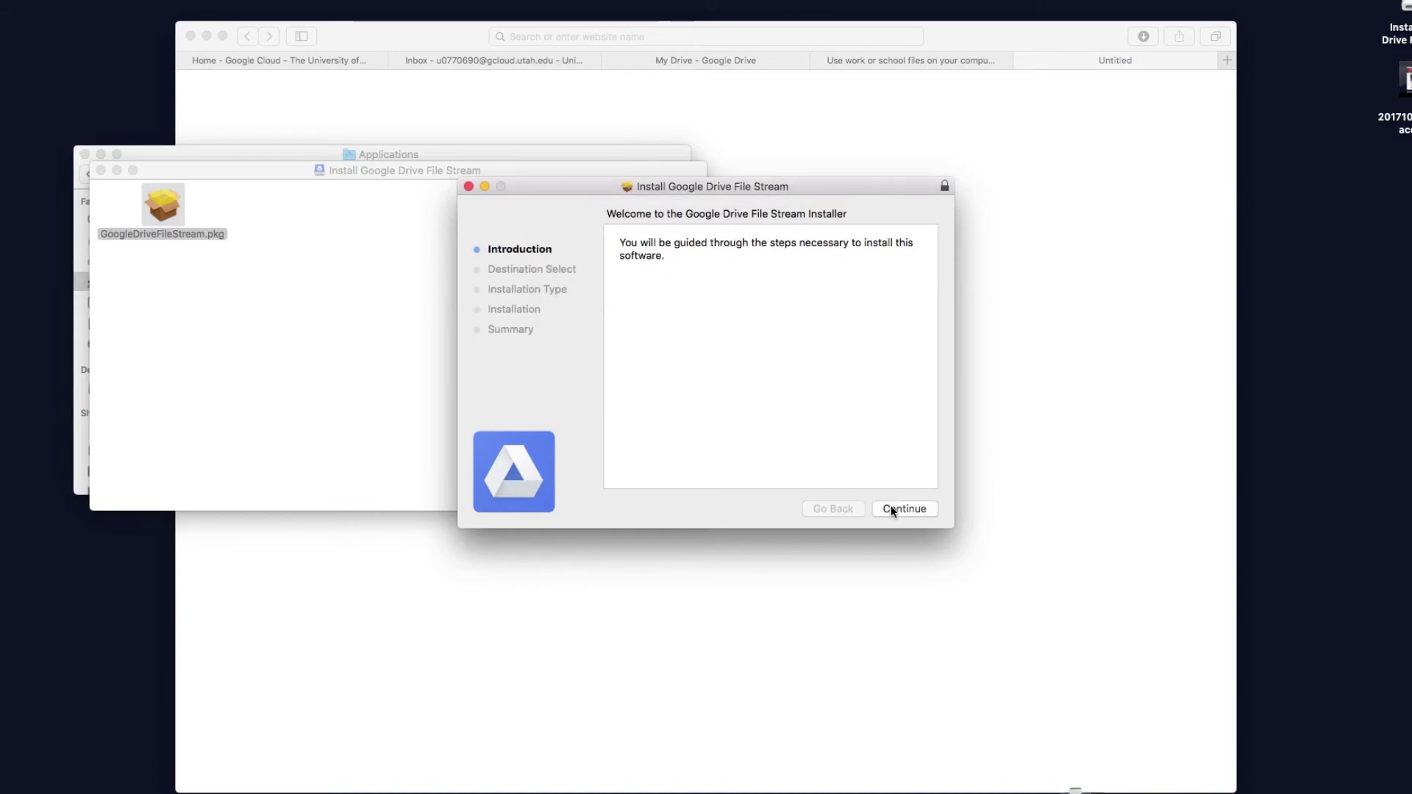
{"action": "left_click", "coordinate": [892, 509]}
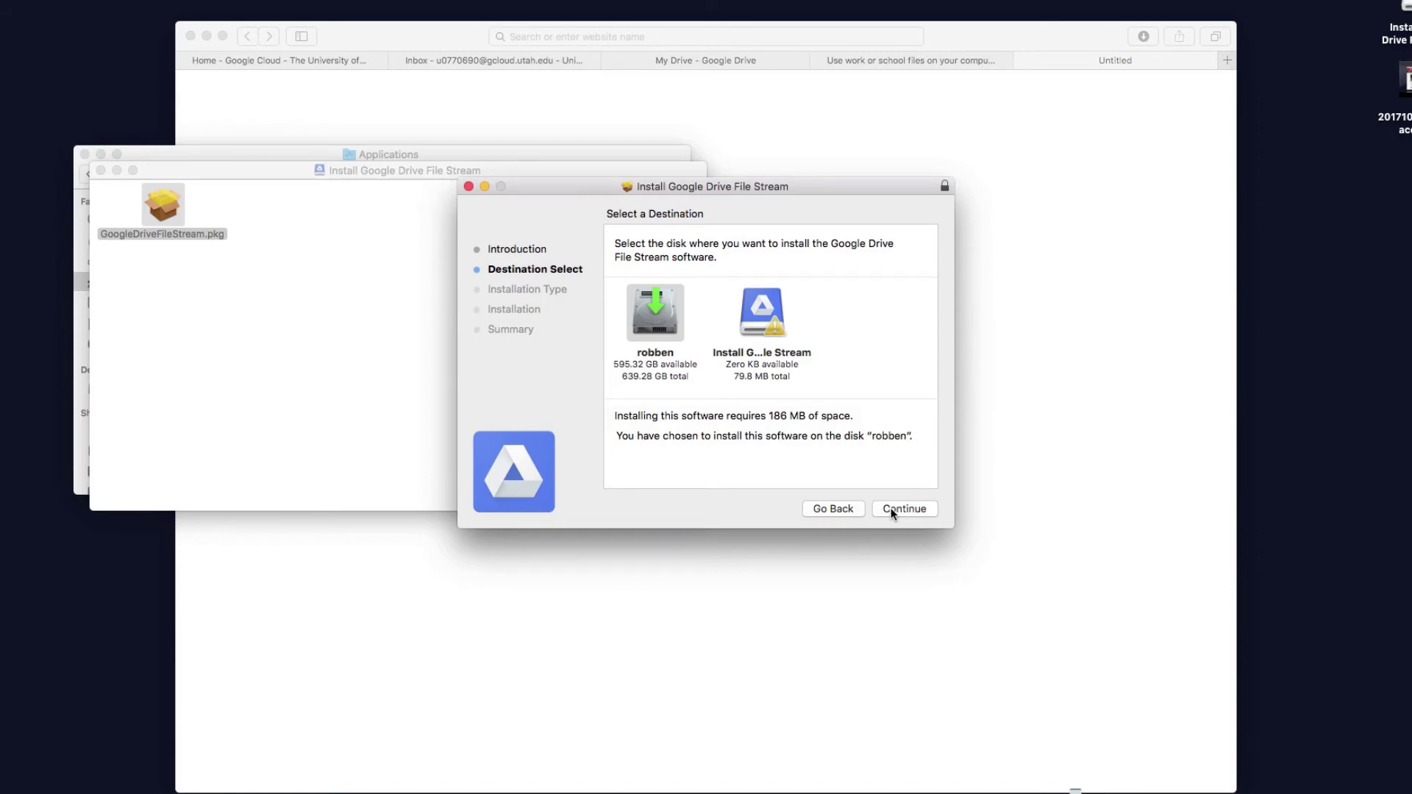
{"action": "left_click", "coordinate": [892, 510]}
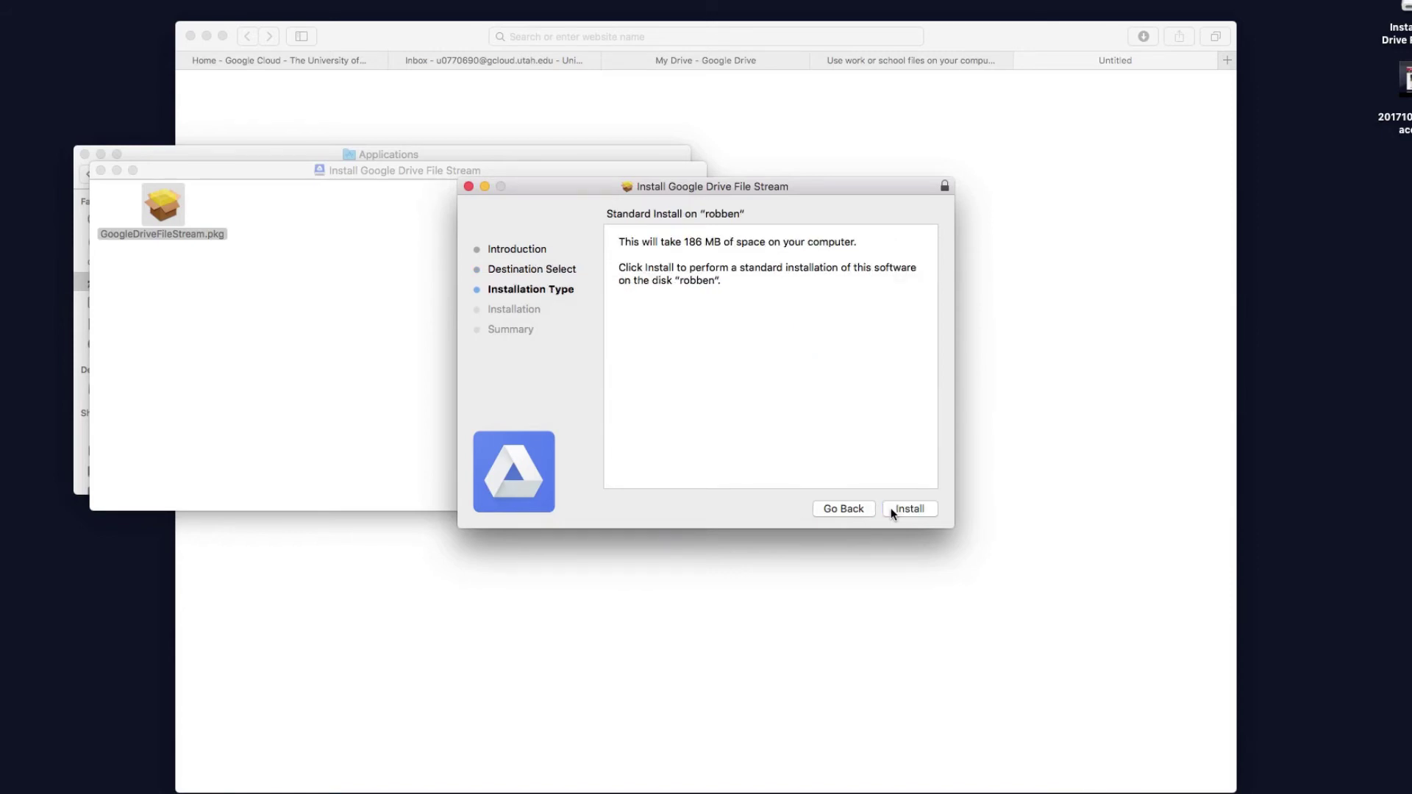
{"action": "left_click", "coordinate": [892, 510]}
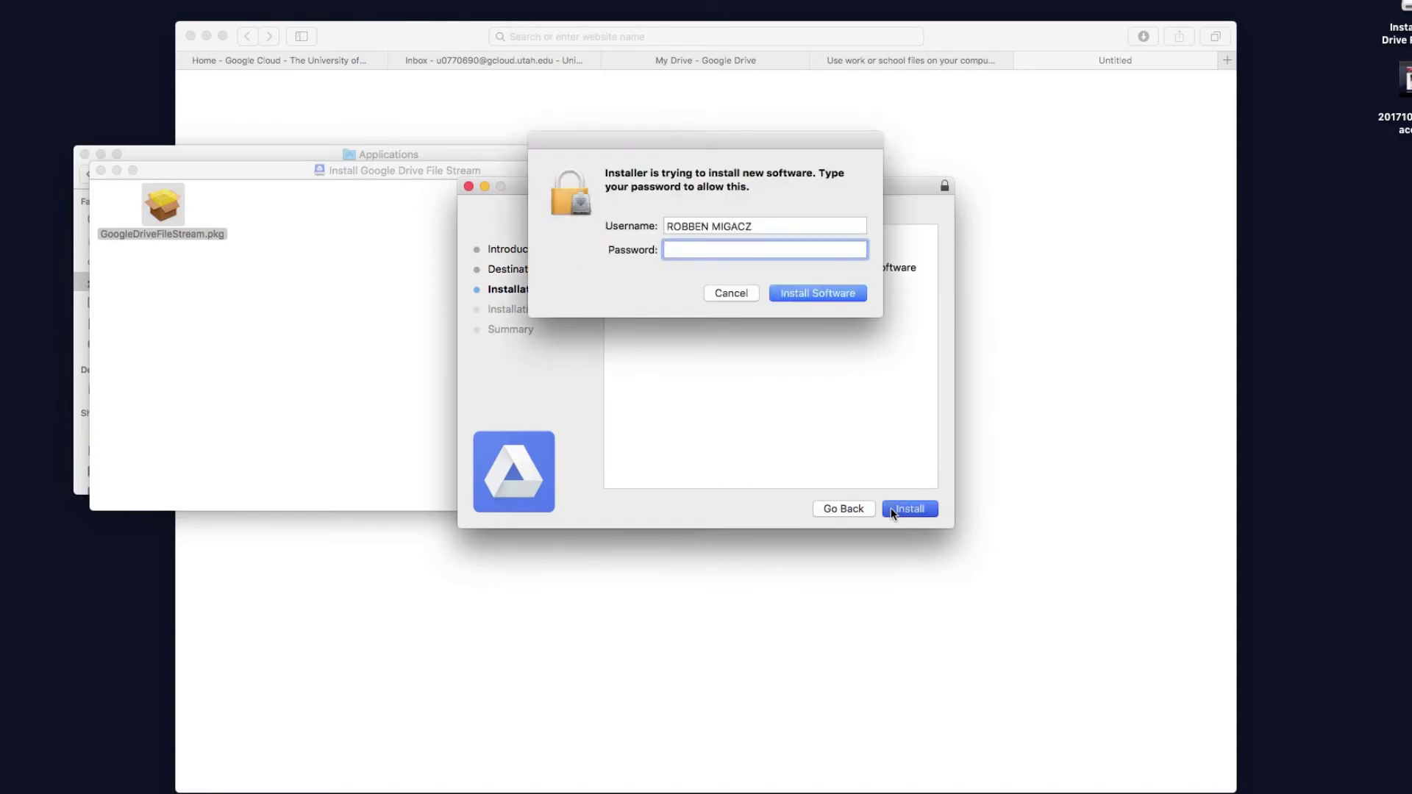
{"action": "type", "text": "••••••••••••••••••••••••"}
{"action": "key", "text": "Return"}
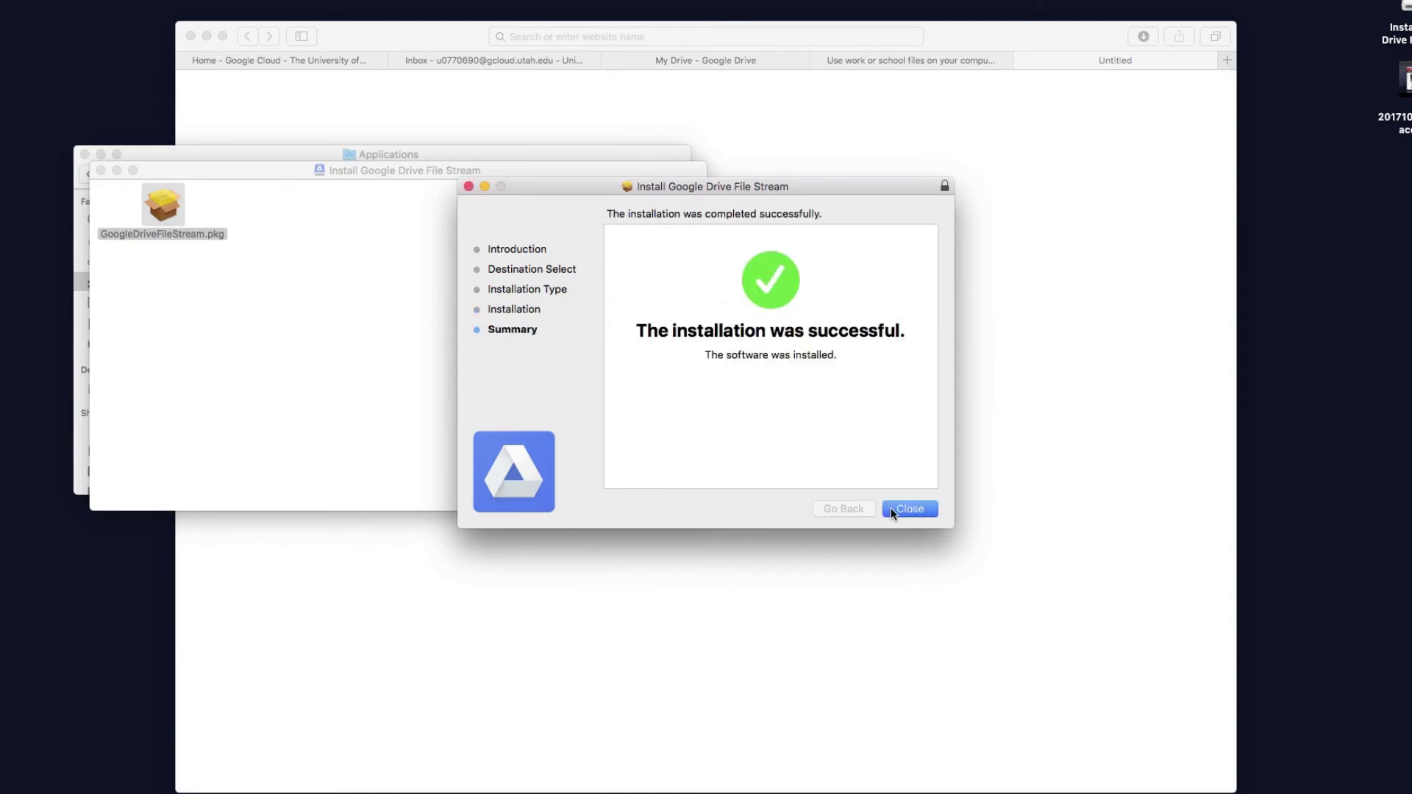
{"action": "left_click", "coordinate": [891, 511]}
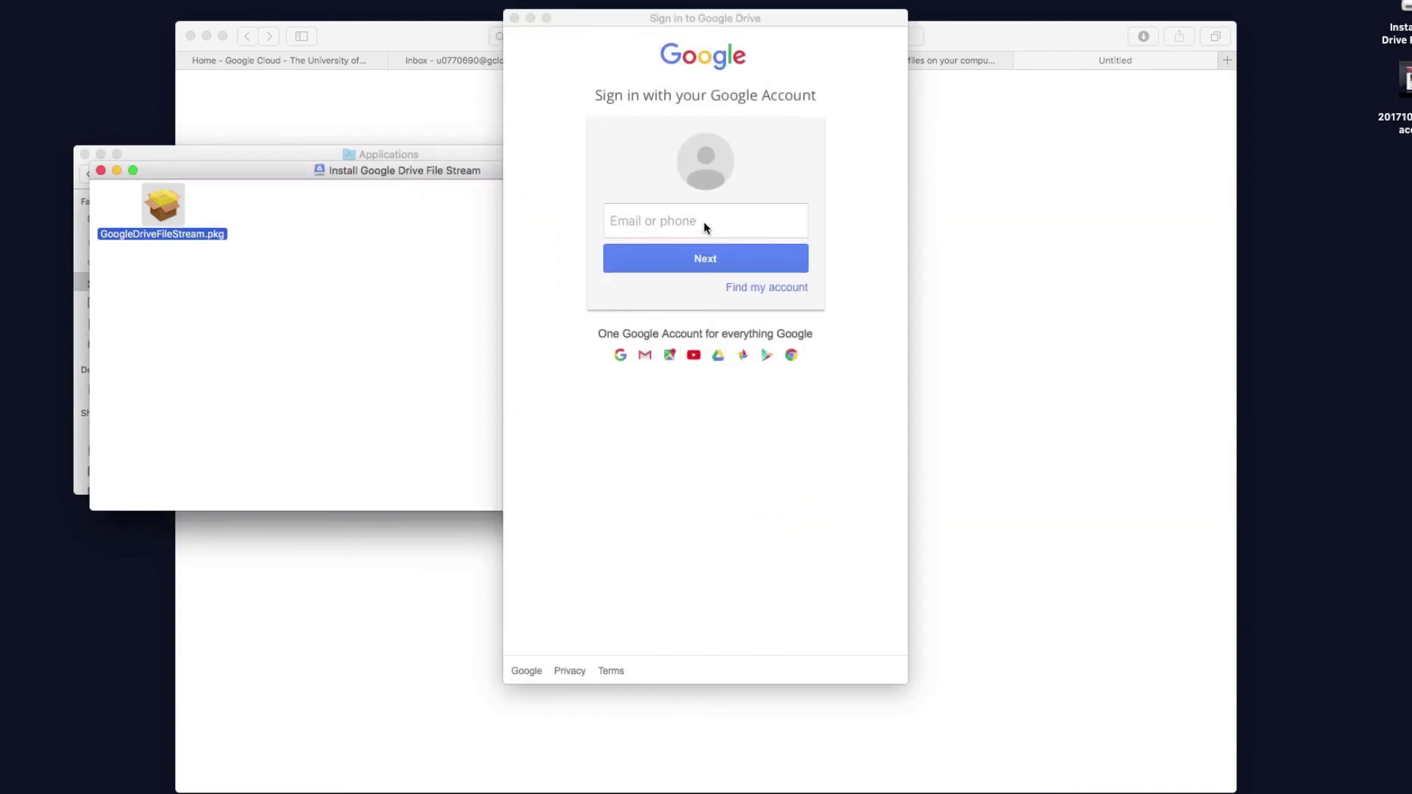
Enter the university Google account email in the File Stream sign-in and continue
{"action": "left_click", "coordinate": [702, 222]}
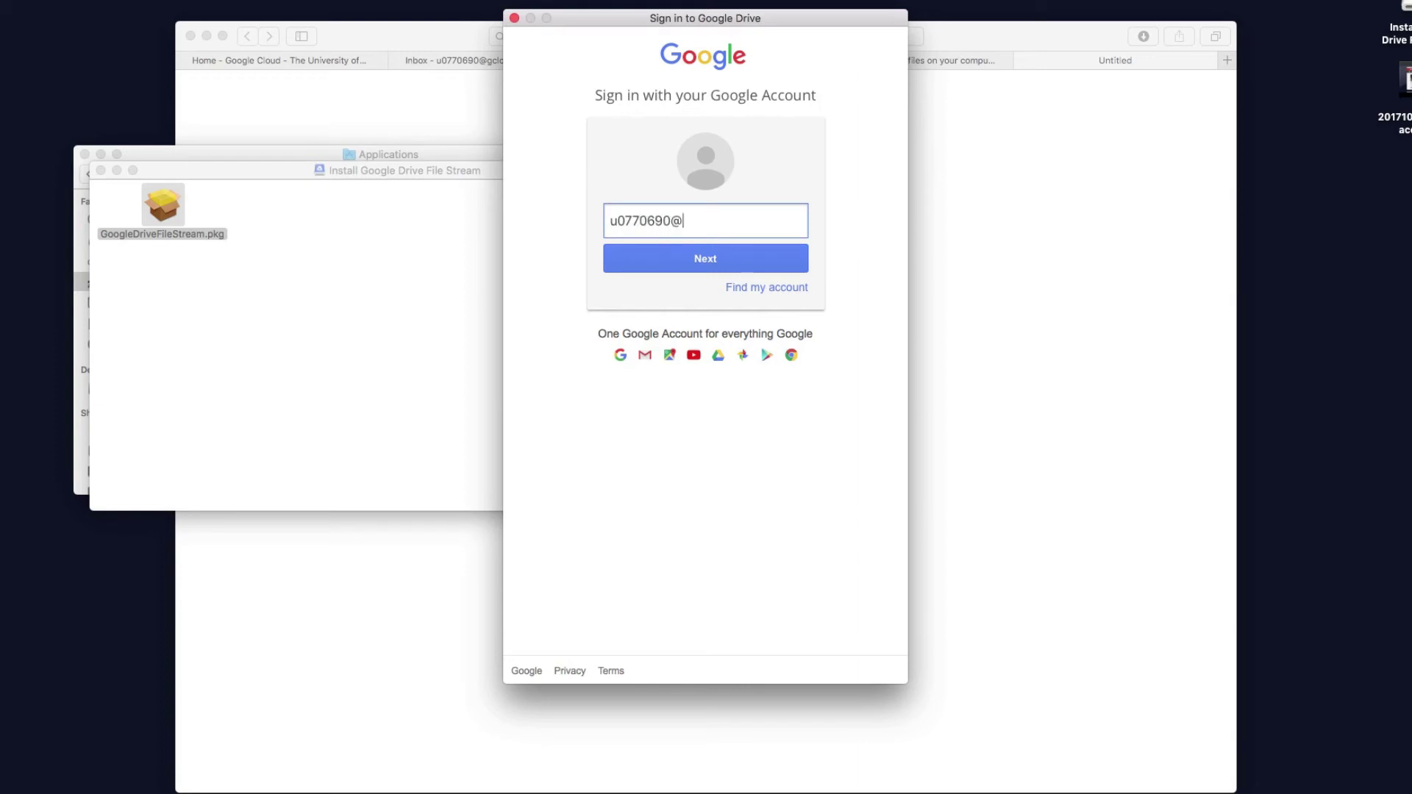
{"action": "left_click_drag", "start_coordinate": [672, 219], "coordinate": [527, 221]}
{"action": "left_click_drag", "start_coordinate": [683, 220], "coordinate": [720, 224]}
{"action": "left_click", "coordinate": [720, 224]}
{"action": "left_click", "coordinate": [727, 253]}
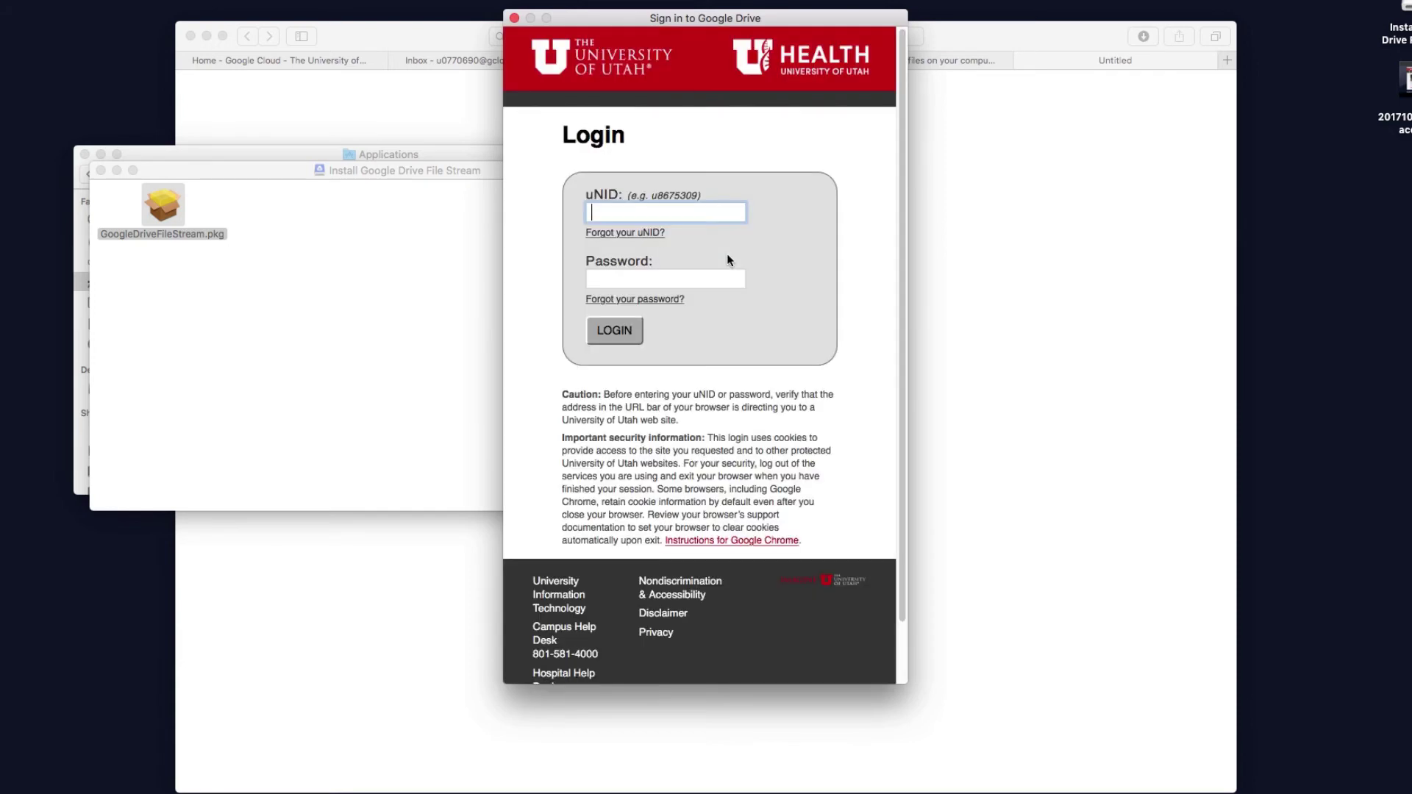
Log in on the University of Utah page with the uNID and password, then allow Drive access
{"action": "type", "text": "u0770690"}
{"action": "key", "text": "Tab"}
{"action": "type", "text": "aaaaaaaaaaaaaaaaaaaaa"}
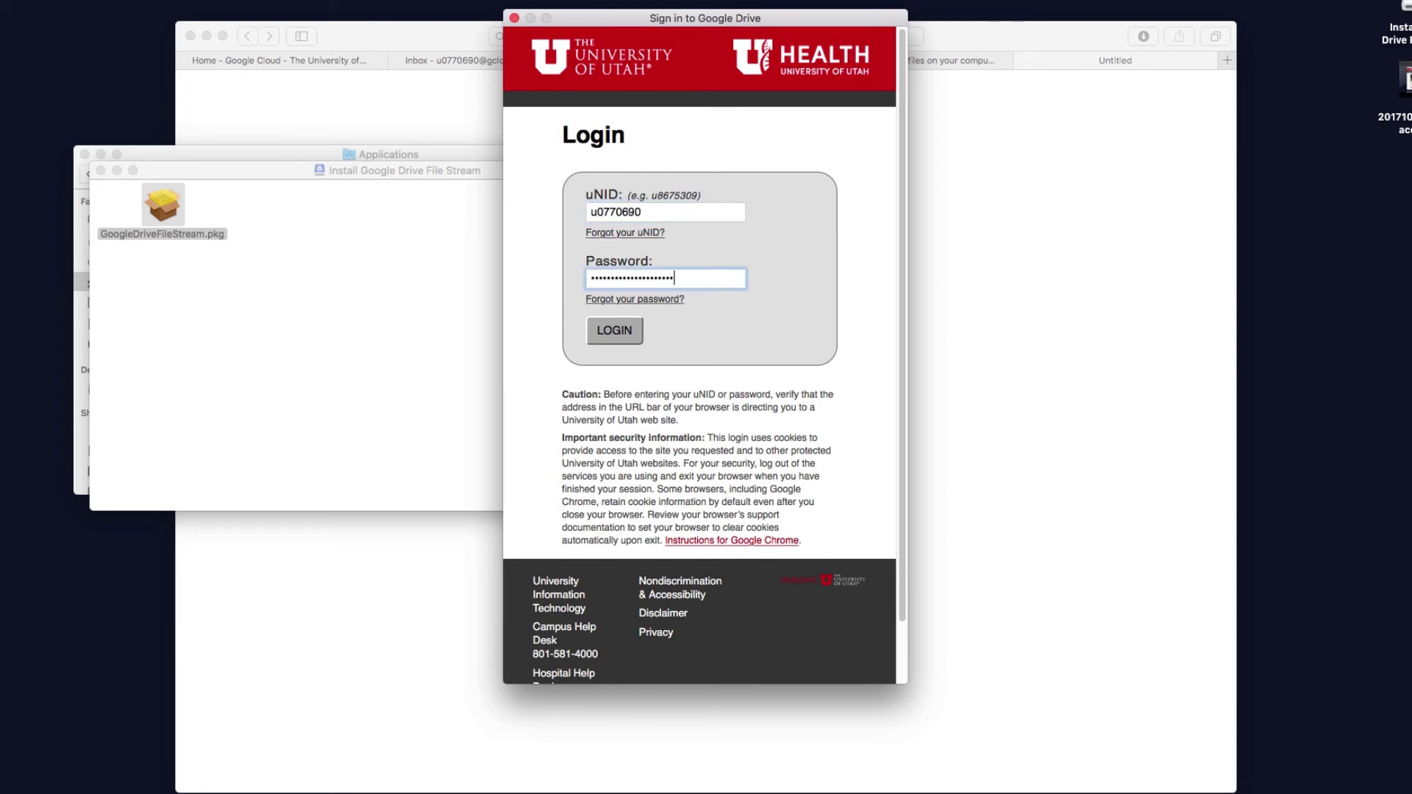
{"action": "key", "text": "Return"}
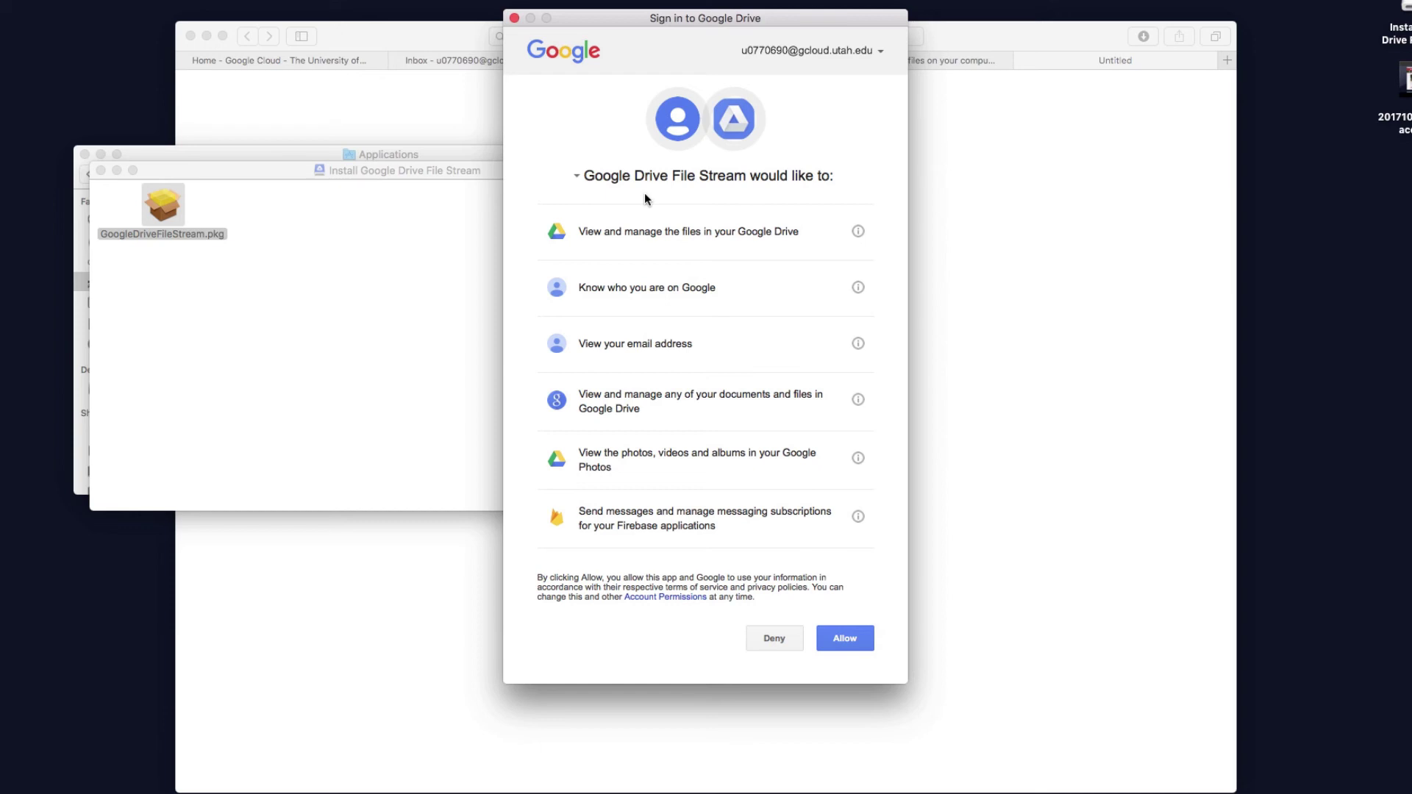
{"action": "left_click", "coordinate": [848, 638]}
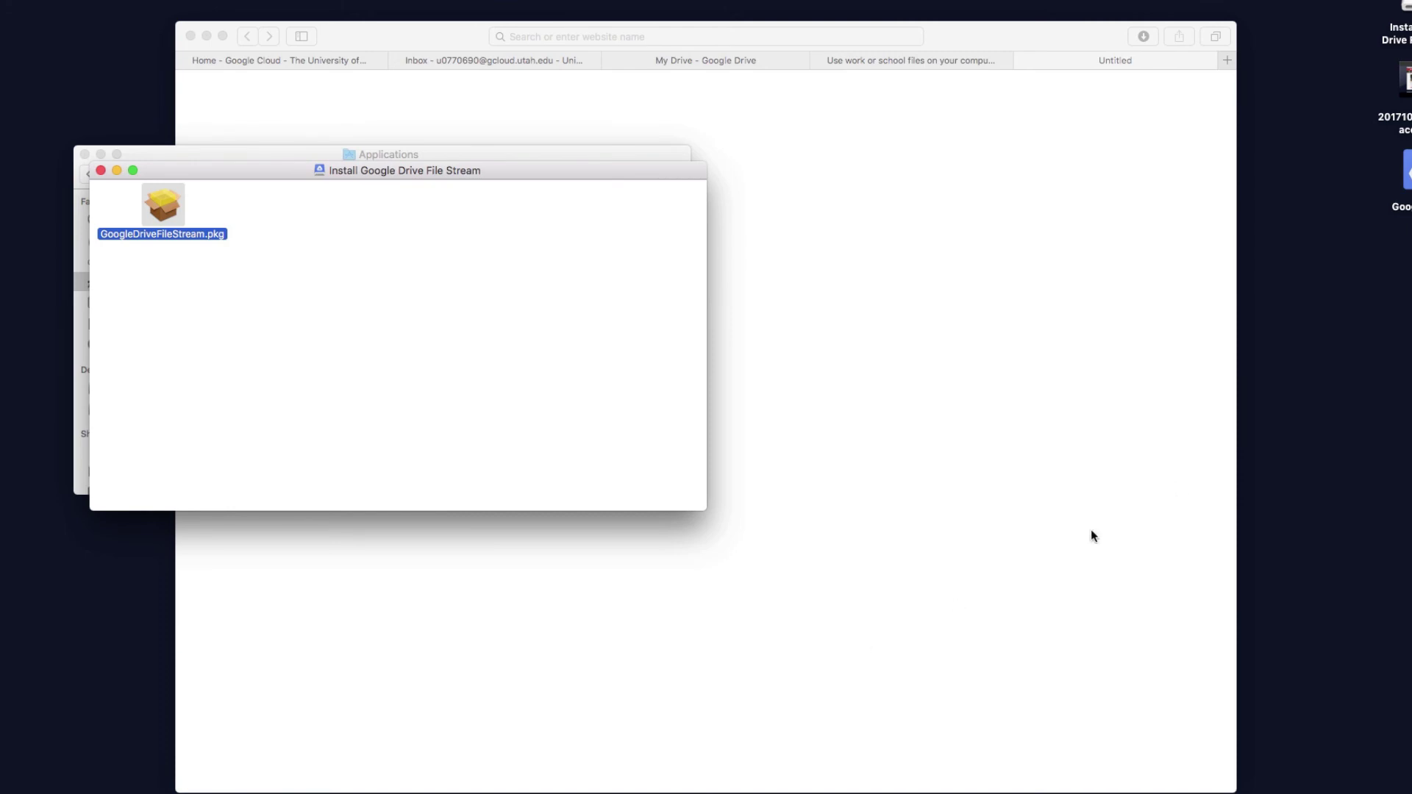
Open the streamed Google Drive volume and its My Drive folder in Finder
{"action": "double_click", "coordinate": [1405, 173]}
{"action": "left_click_drag", "start_coordinate": [474, 191], "coordinate": [996, 312]}
{"action": "double_click", "coordinate": [827, 375]}
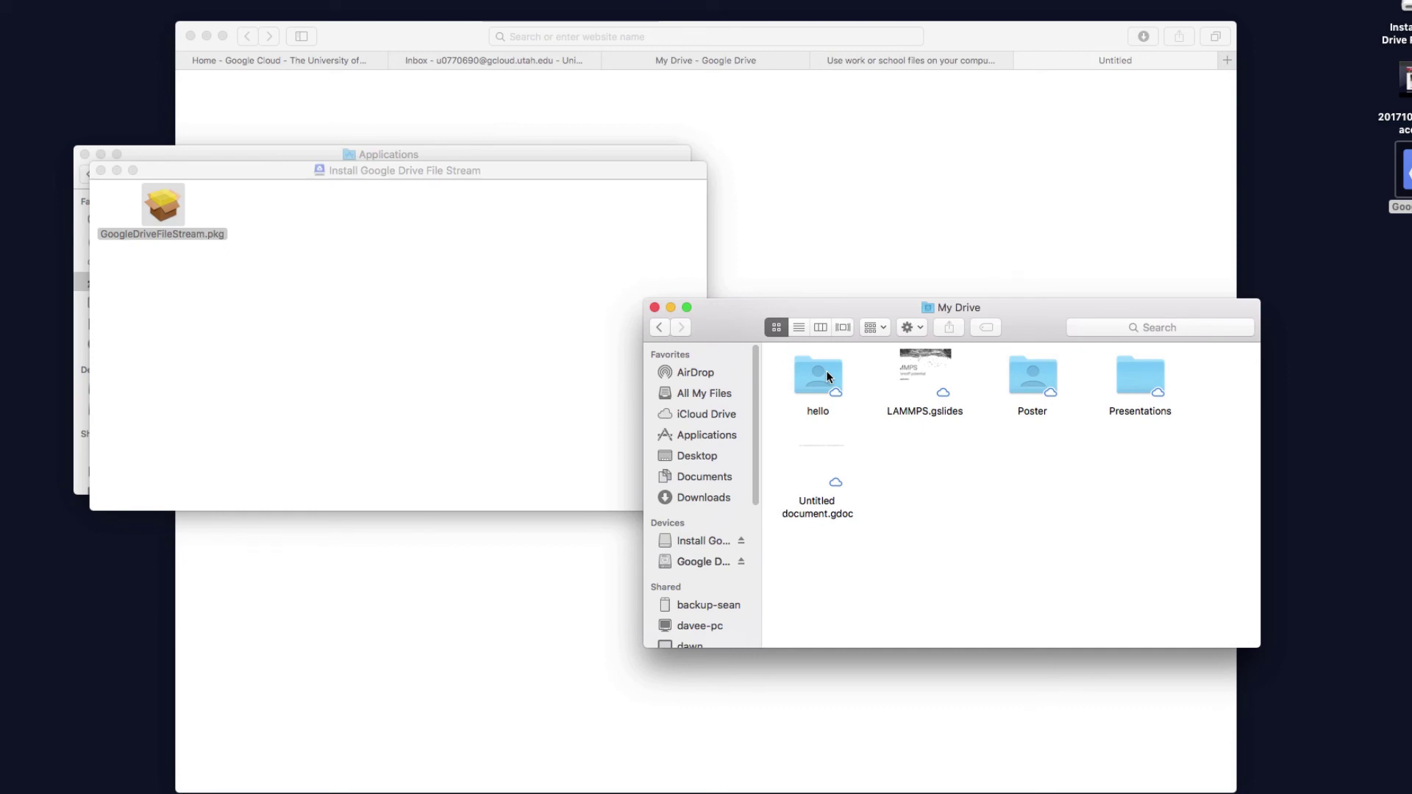
Copy 20171009_fastx_macos.mp4 from the Desktop into My Drive
{"action": "left_click", "coordinate": [101, 170]}
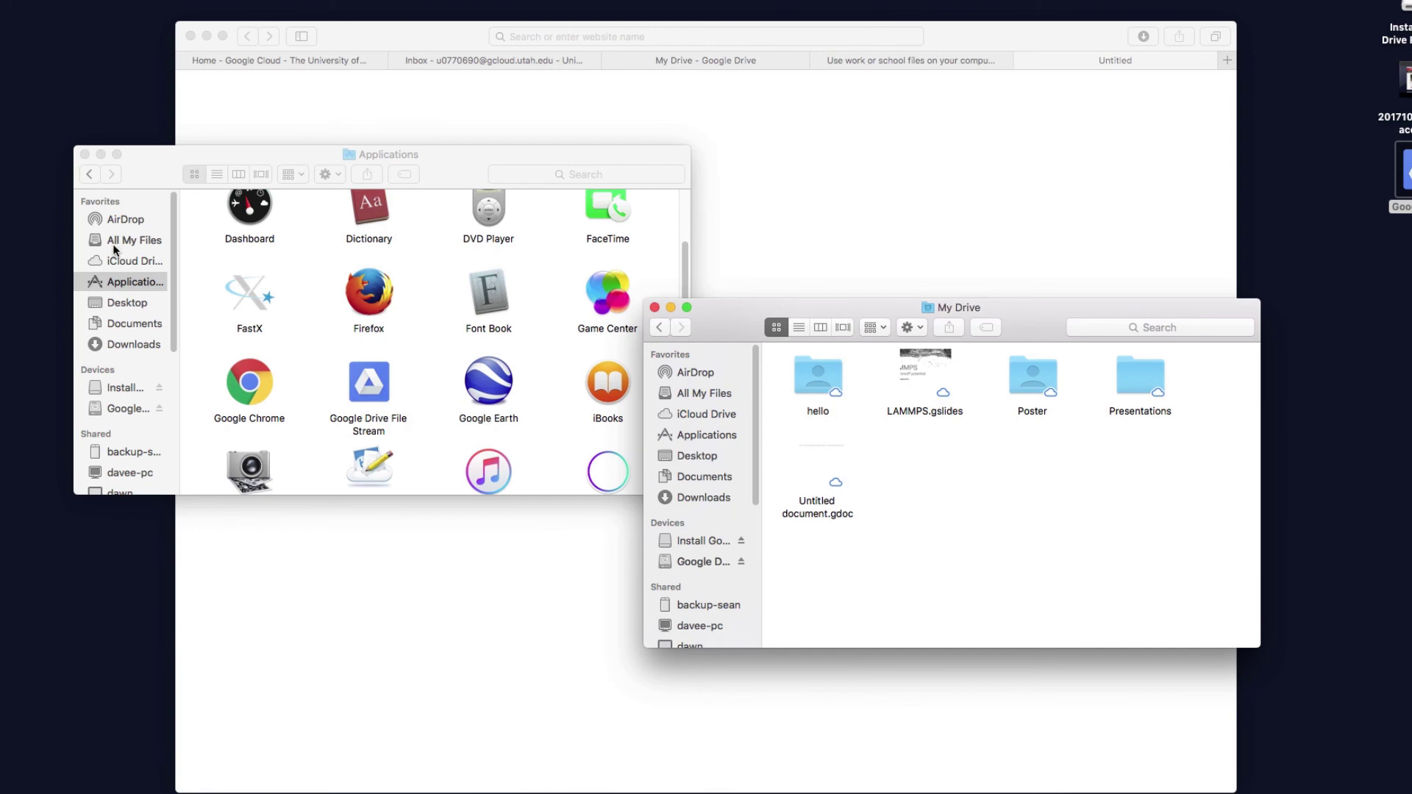
{"action": "left_click", "coordinate": [131, 315]}
{"action": "left_click", "coordinate": [126, 303]}
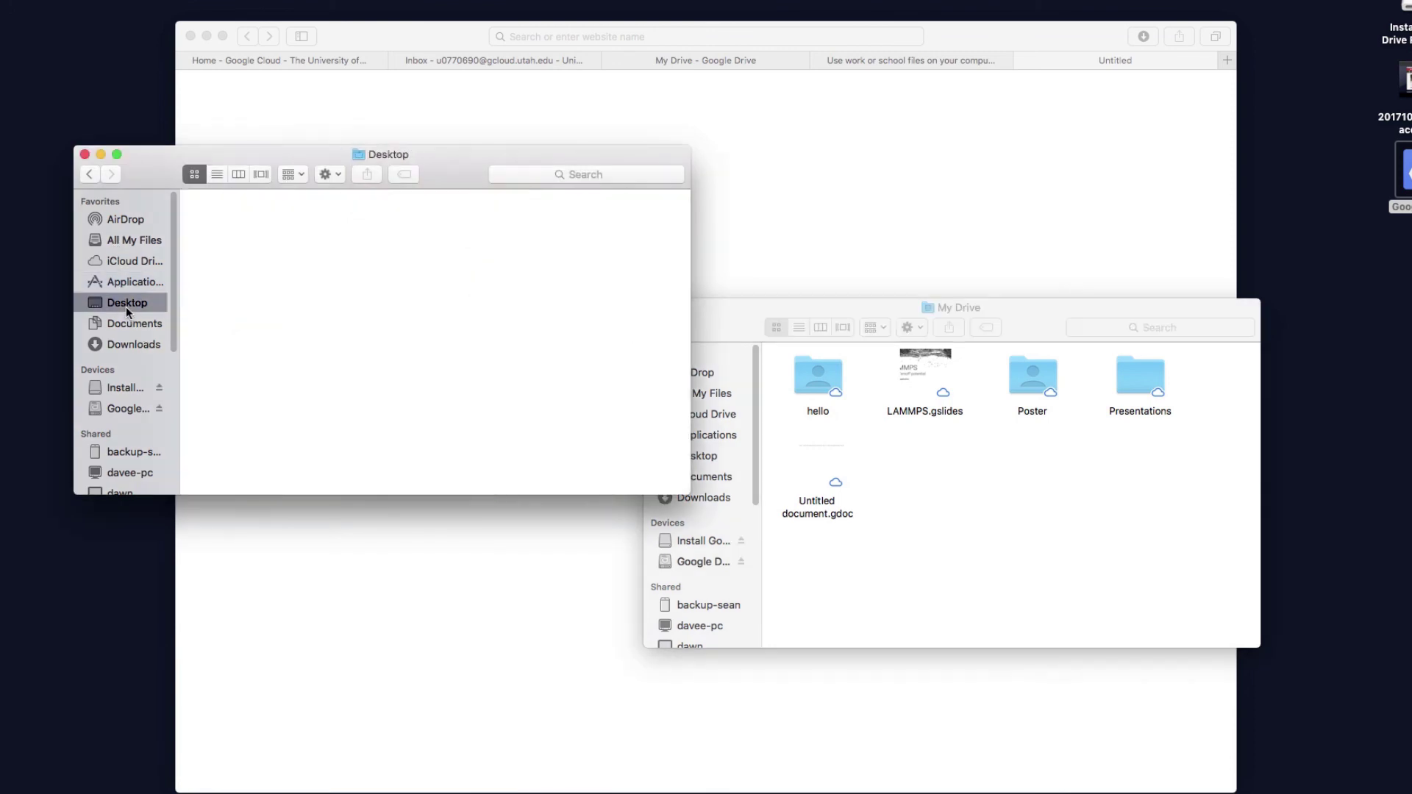
{"action": "left_click", "coordinate": [227, 236]}
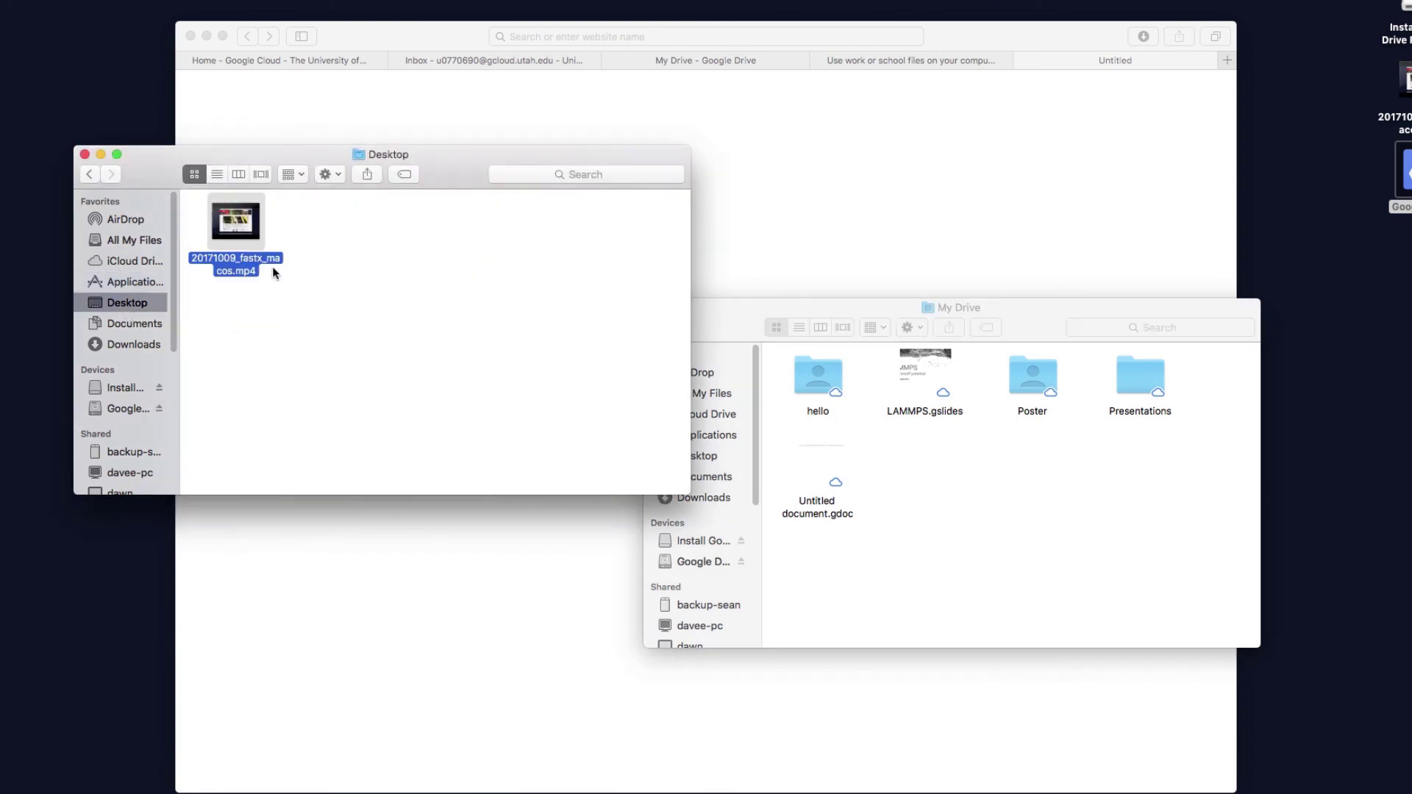
{"action": "left_click", "coordinate": [912, 513]}
{"action": "key", "text": "super+v"}
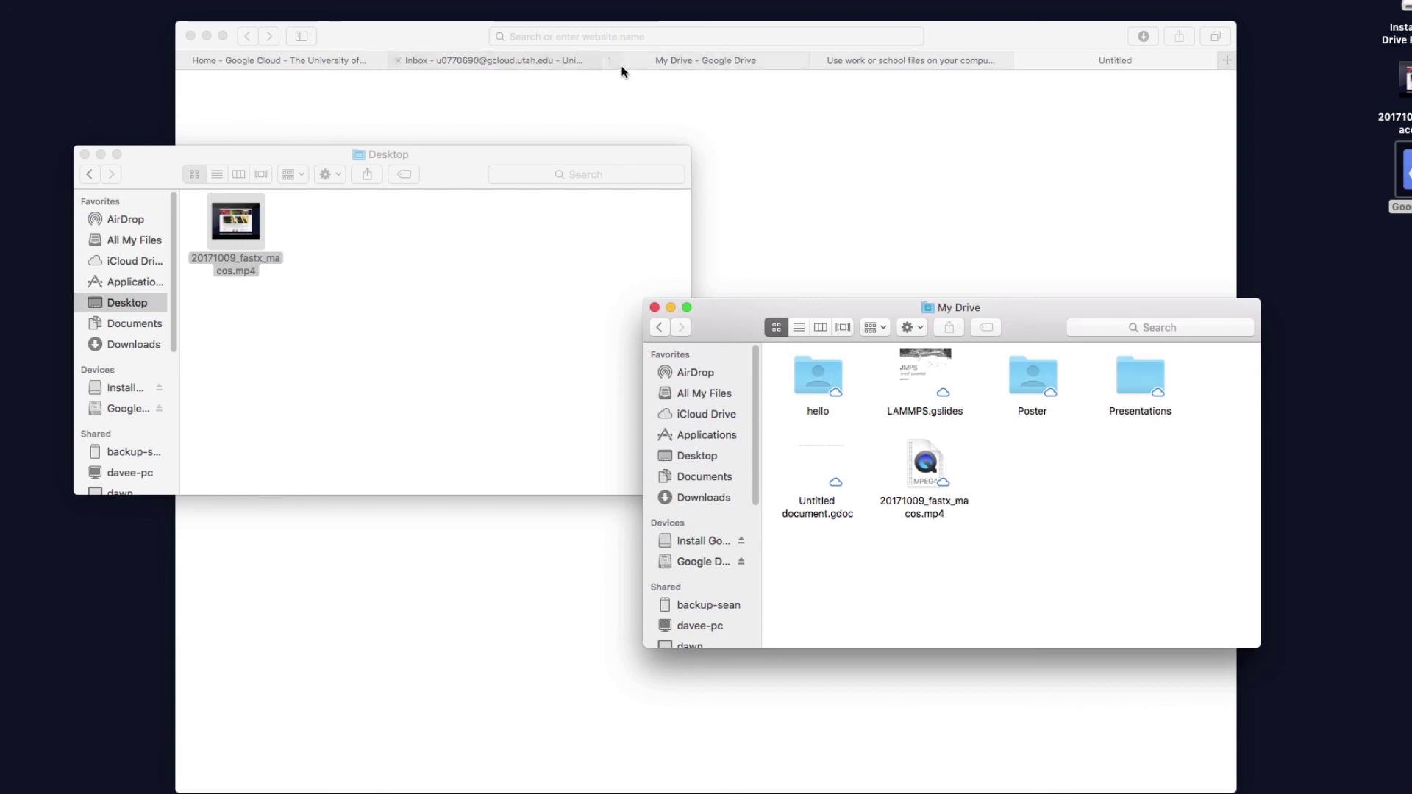
{"action": "left_click", "coordinate": [639, 68]}
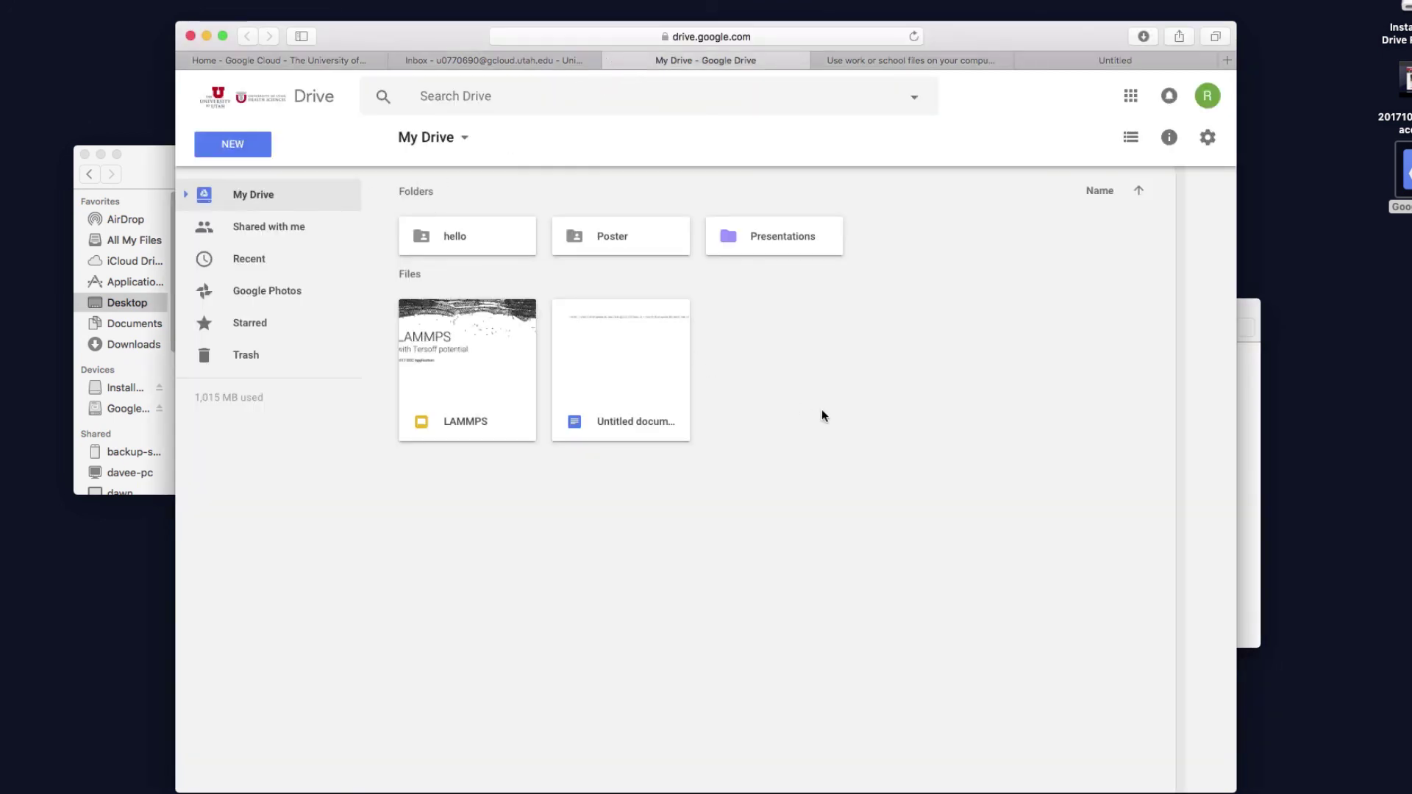
Reload the Drive web page and confirm 20171009_fastx_macos.mp4 is listed under My Drive files
{"action": "left_click", "coordinate": [913, 37]}
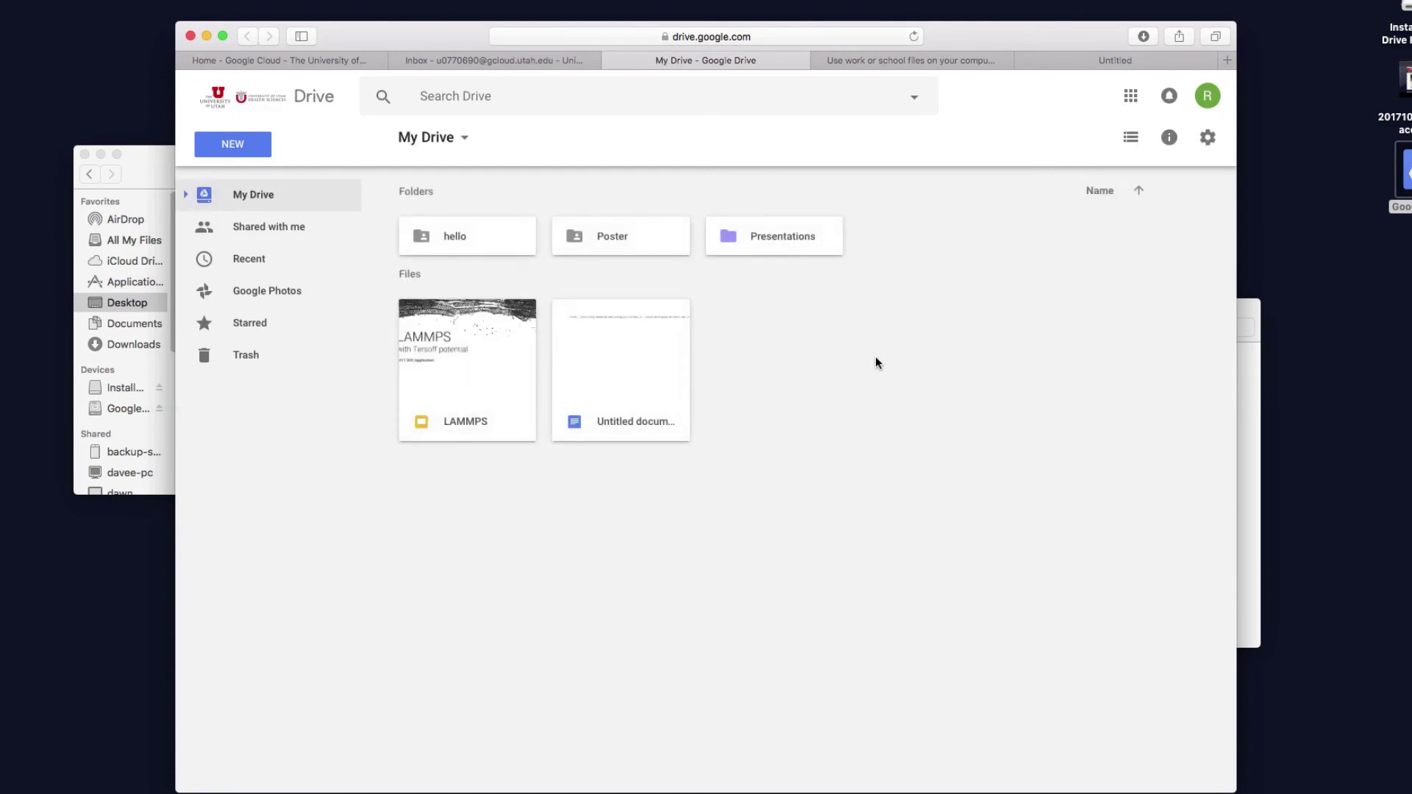
{"action": "left_click", "coordinate": [1246, 406]}
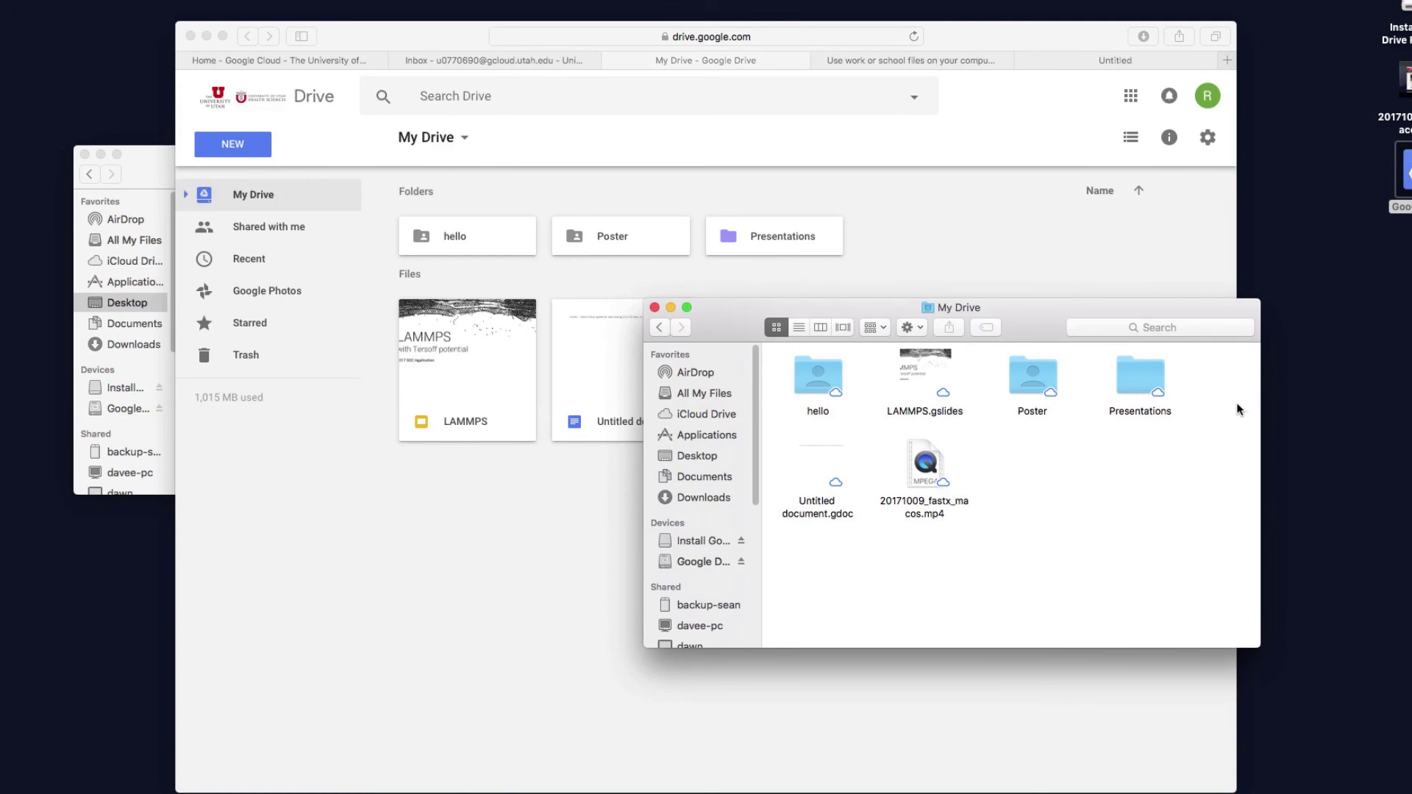
{"action": "left_click_drag", "start_coordinate": [1005, 306], "coordinate": [1133, 309]}
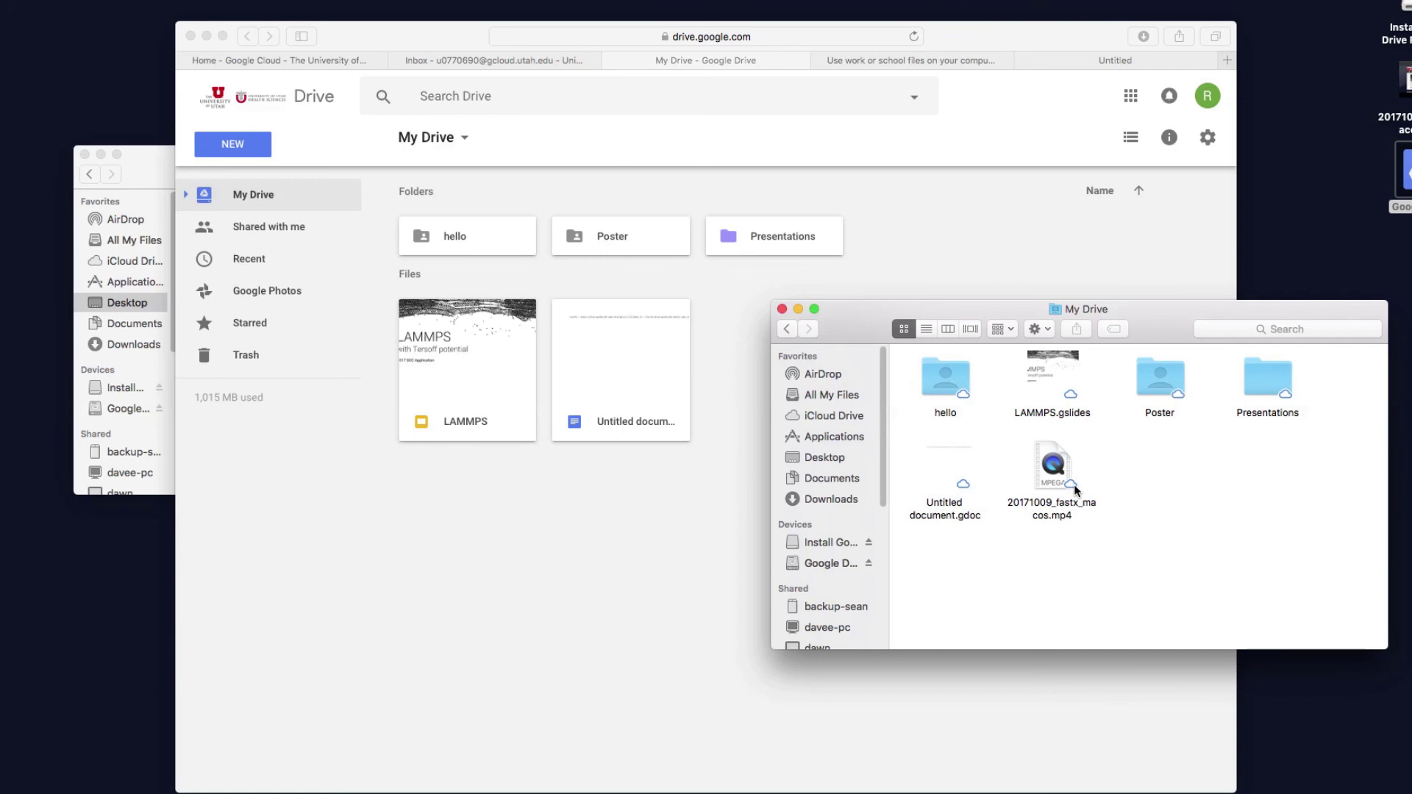
{"action": "left_click", "coordinate": [913, 38]}
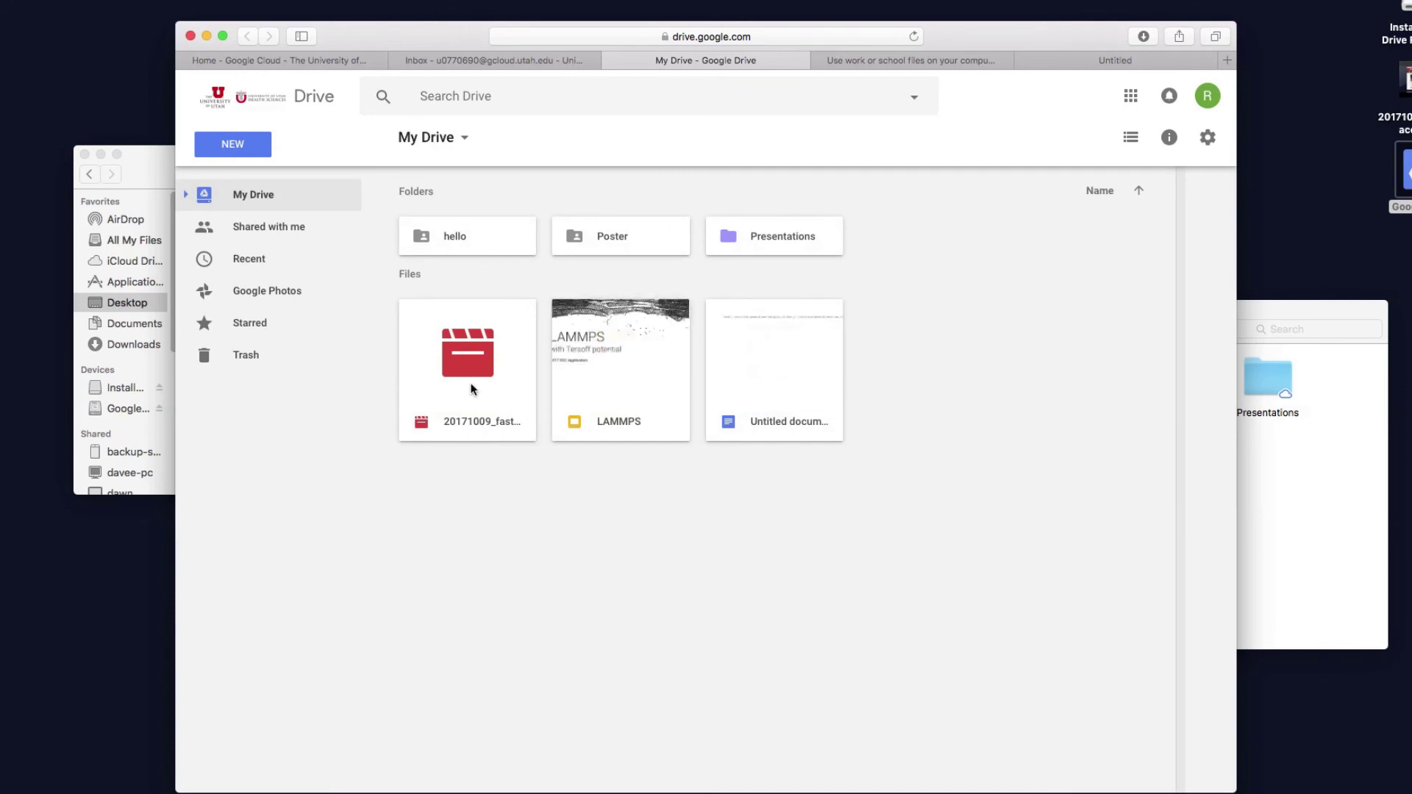
{"action": "left_click", "coordinate": [471, 388]}
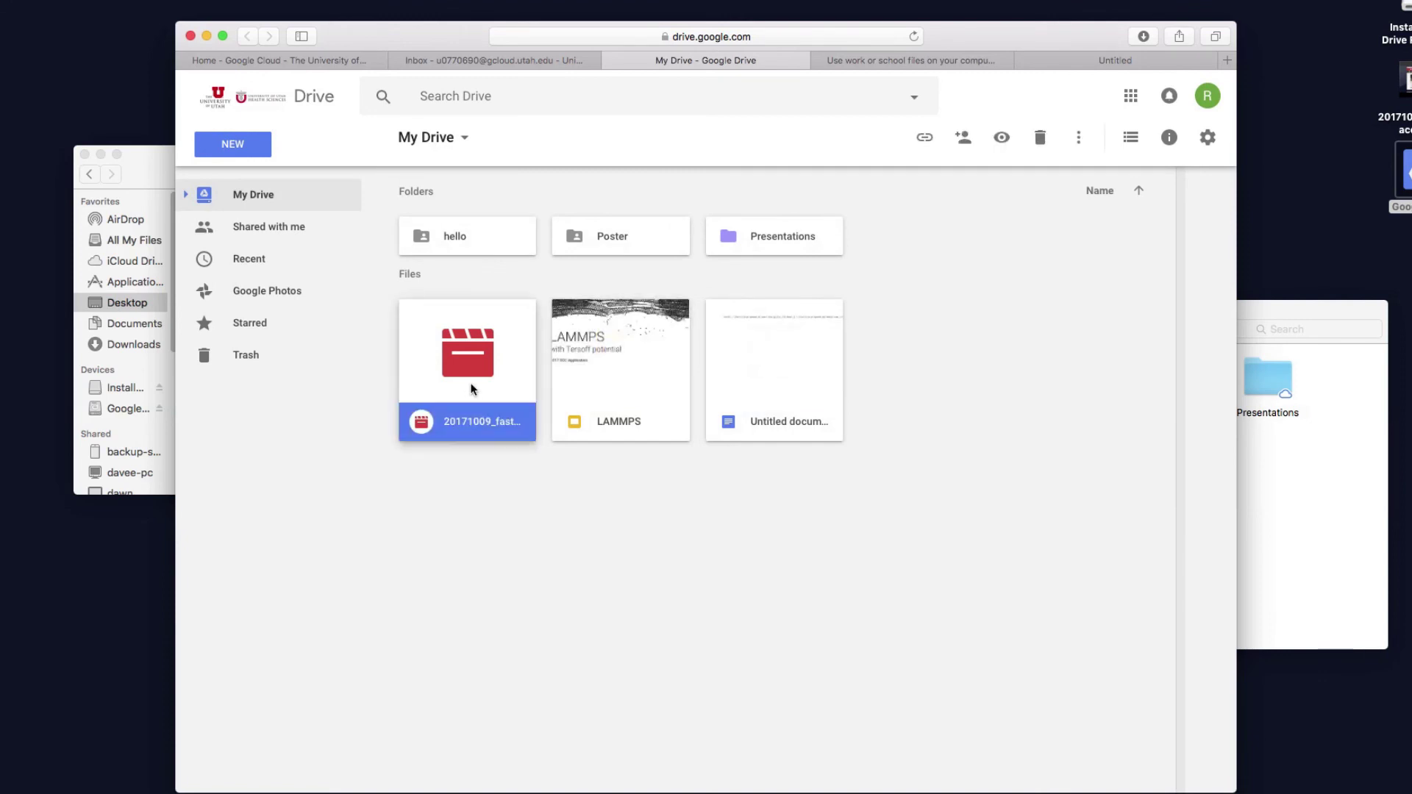
{"action": "left_click", "coordinate": [1130, 417]}
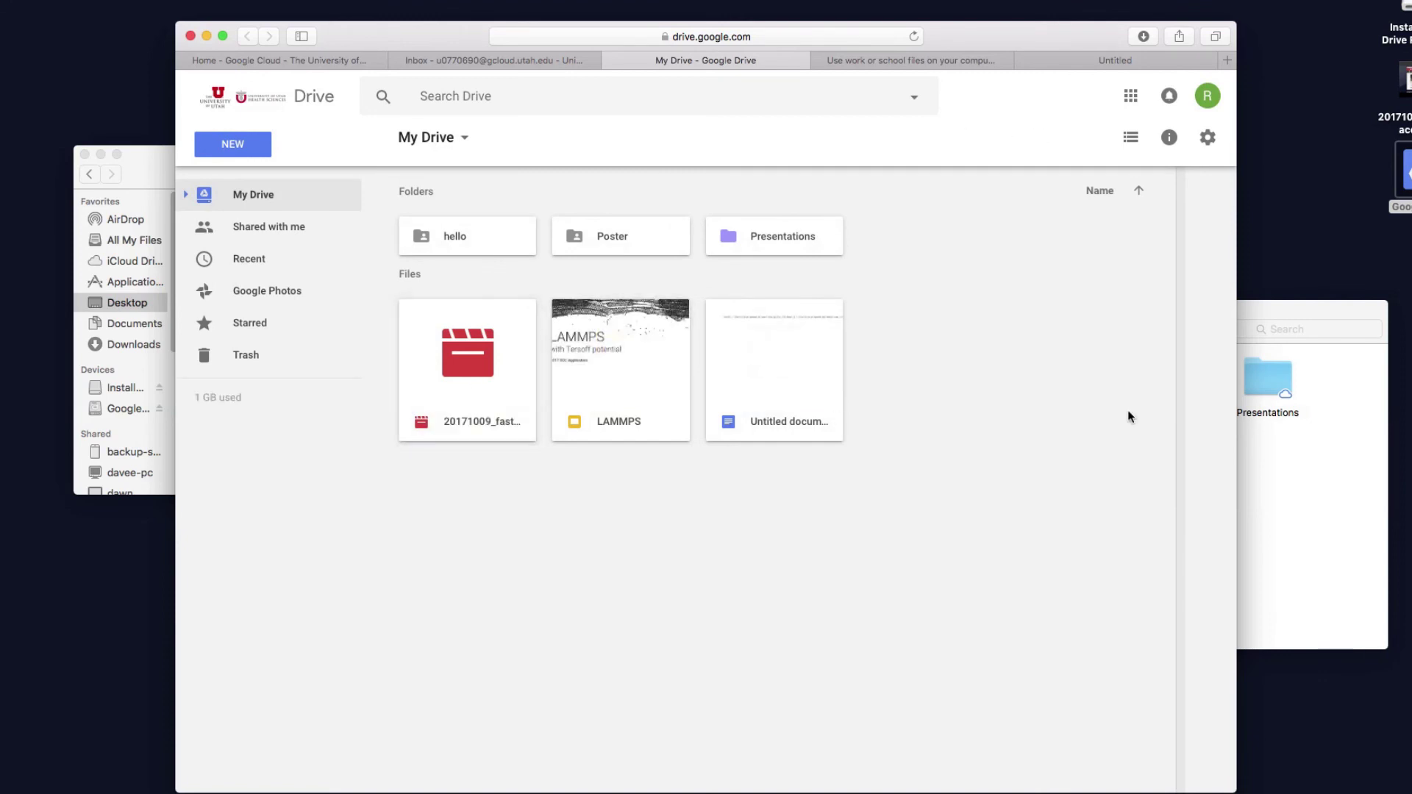